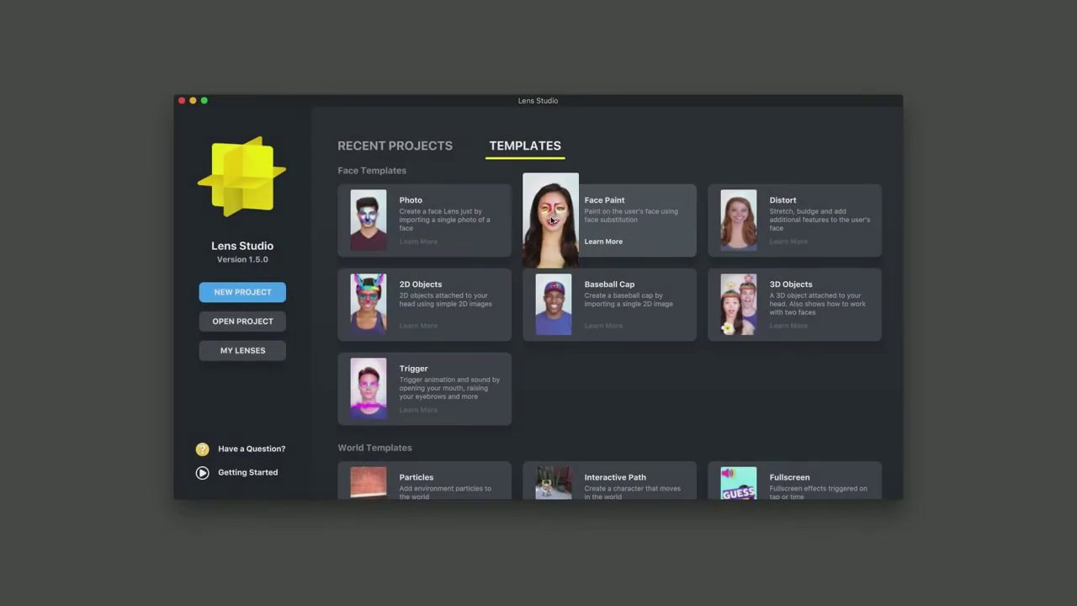
Open the Face Paint template project, hide the Paint design, and try the Bird and Flower designs
click(551, 221)
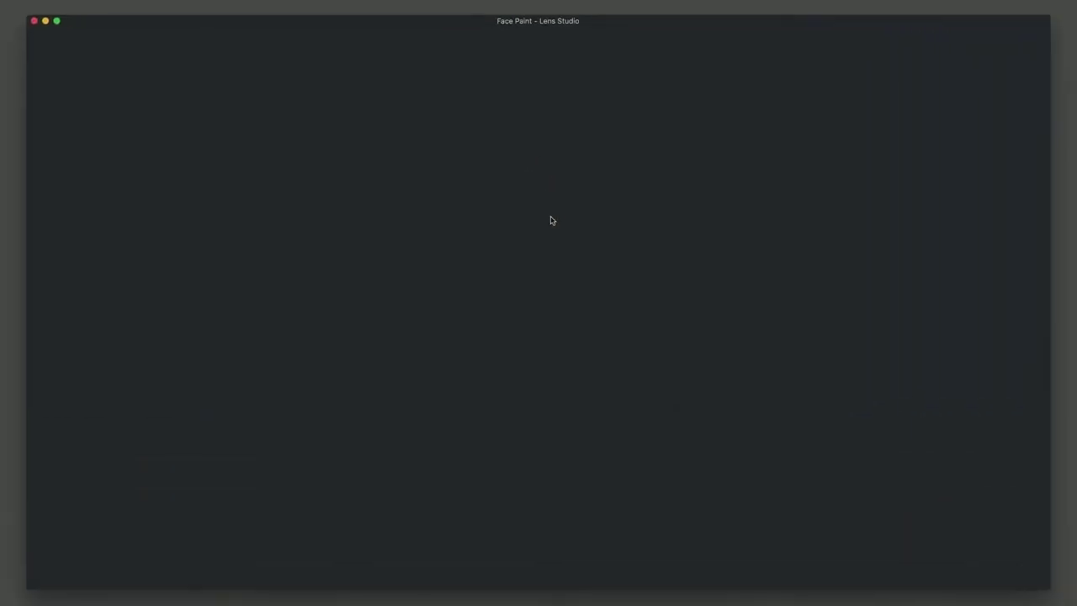
click(66, 138)
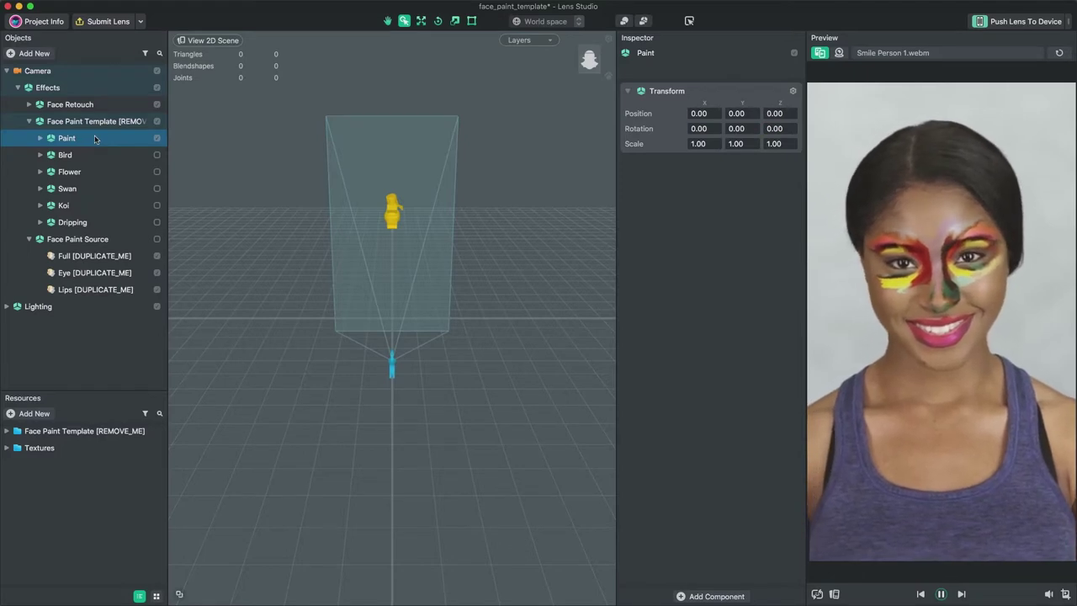
click(157, 139)
click(156, 155)
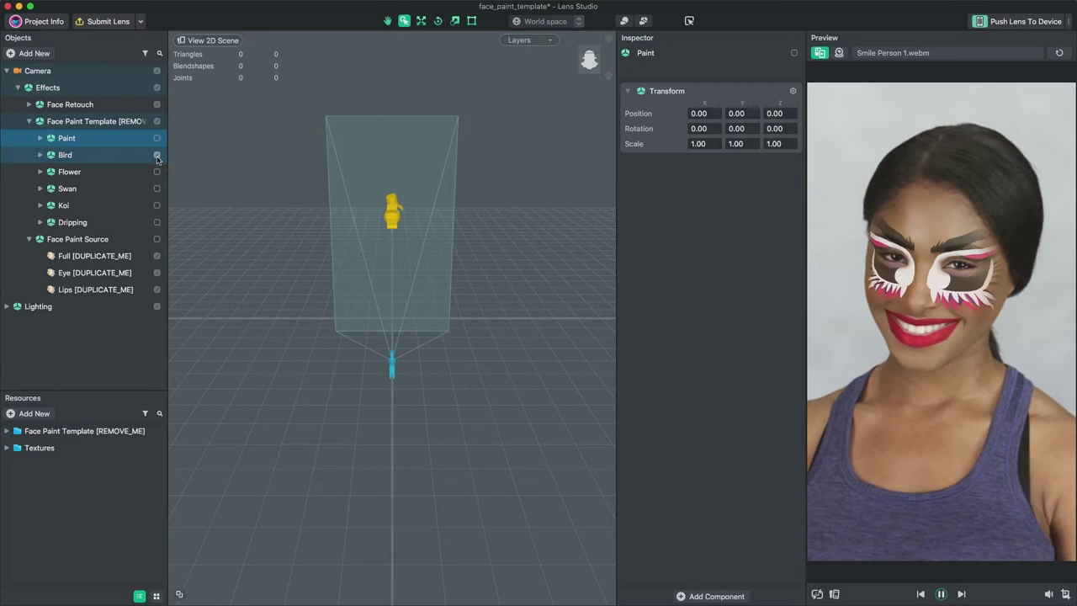
click(157, 156)
click(157, 172)
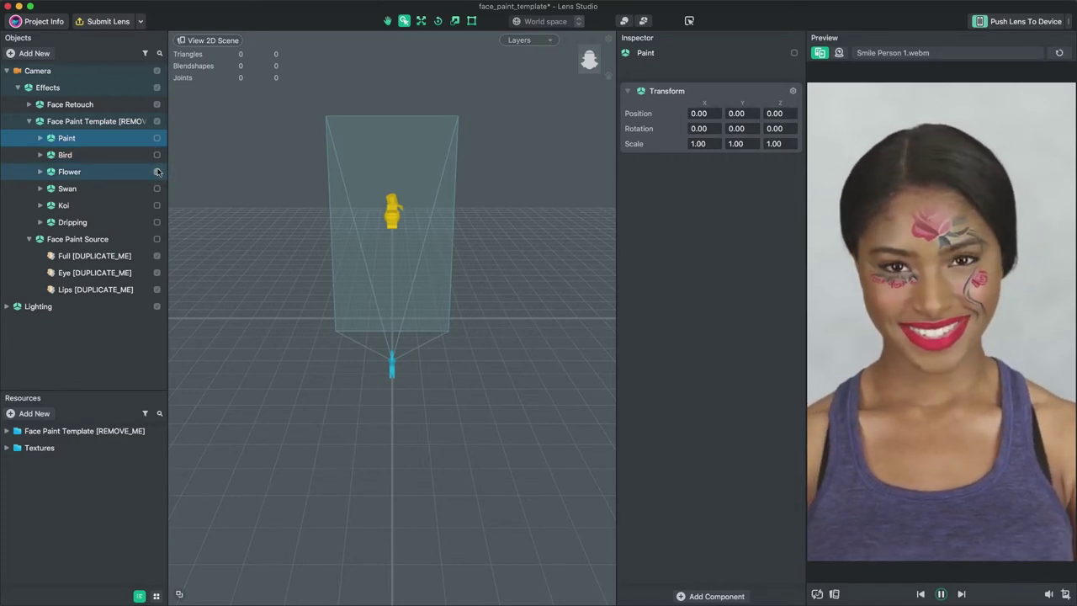
click(156, 171)
Try the Swan, Koi and Dripping designs, then expand Paint to reveal FacePaint and LipsPaint
click(157, 188)
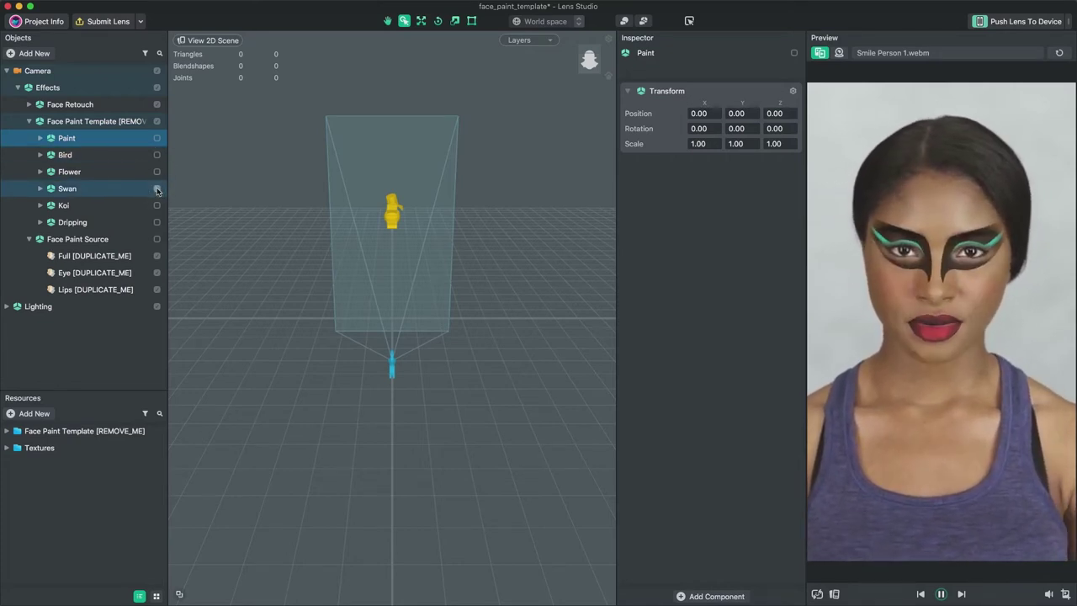
click(157, 188)
click(157, 205)
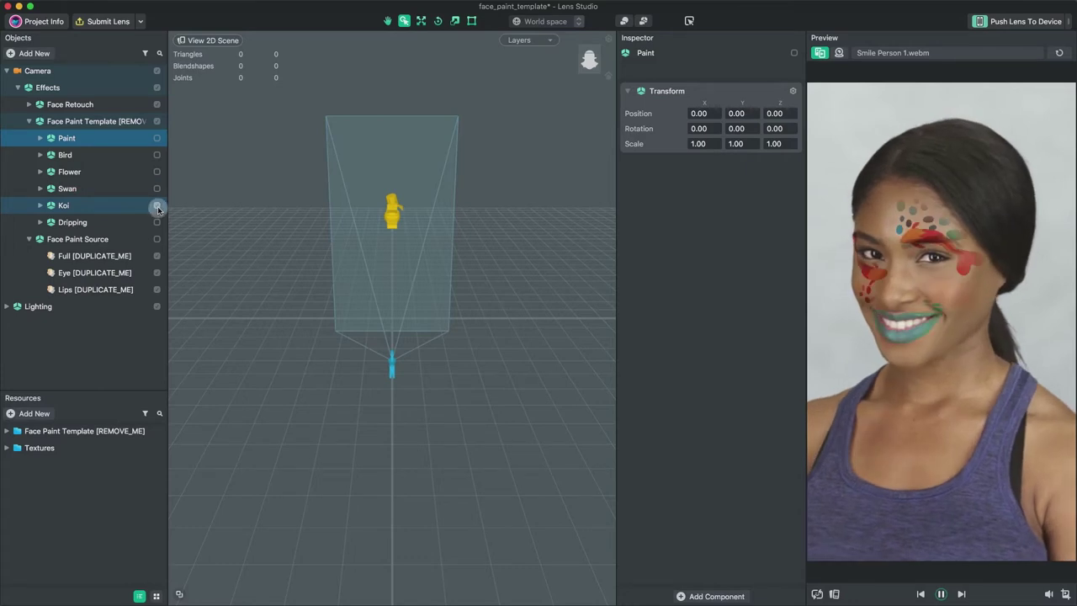
click(157, 205)
click(157, 222)
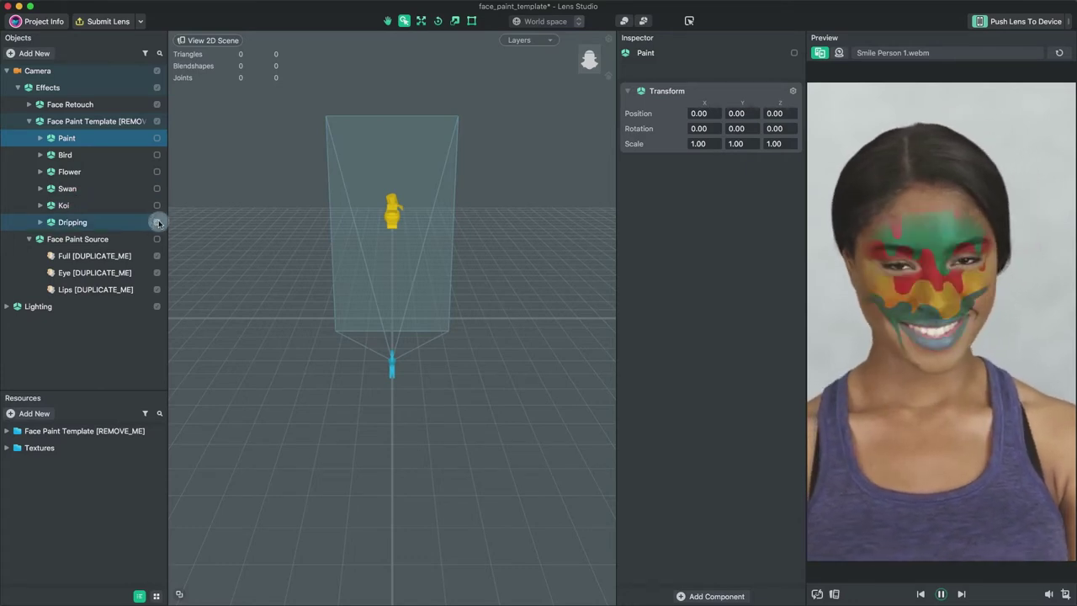
click(39, 138)
Show FacePaint's texture on the mesh, realign the eye-region points, and re-fit with Detect Face
click(80, 154)
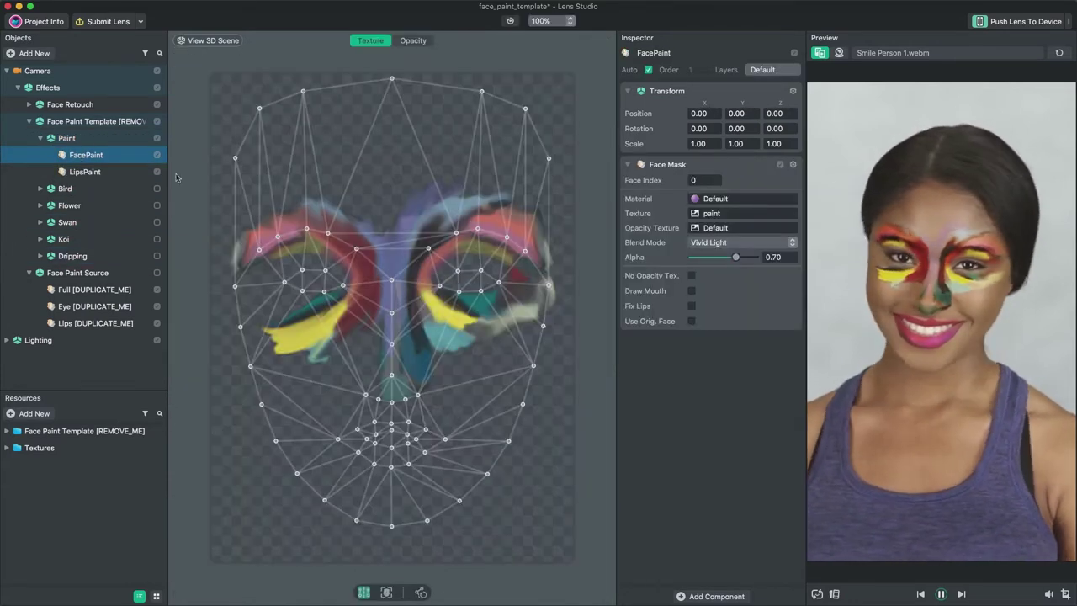
scroll(447, 320, up, 3)
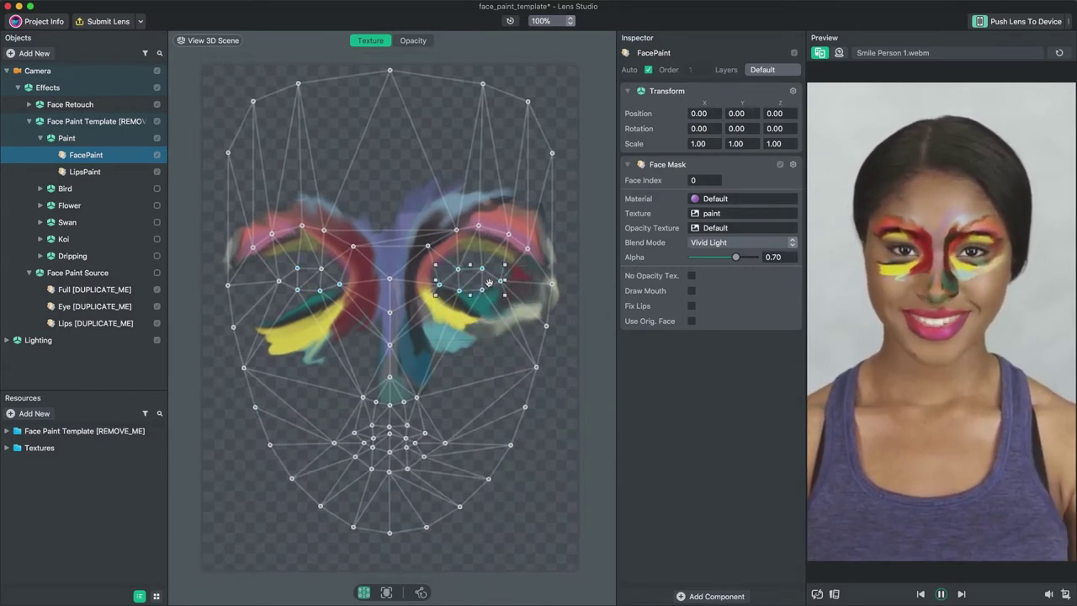
mouse_move(484, 276)
mouse_down()
mouse_move(484, 250)
mouse_move(485, 286)
mouse_move(486, 277)
mouse_up()
drag(220, 205, 564, 379)
mouse_move(501, 303)
mouse_down()
mouse_move(500, 282)
mouse_move(501, 359)
mouse_move(491, 252)
mouse_move(488, 288)
mouse_up()
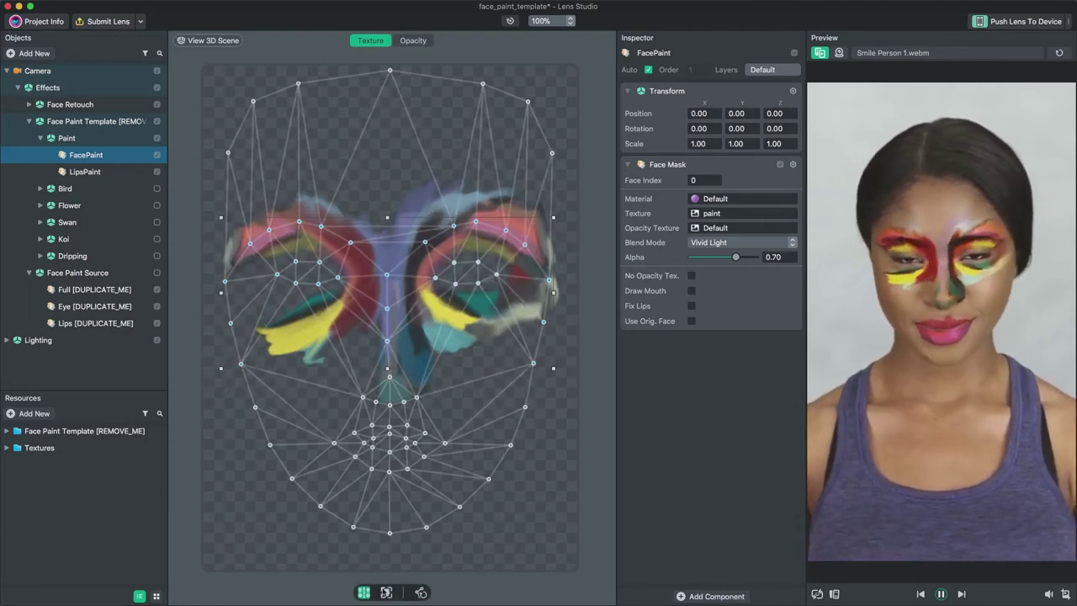
click(387, 592)
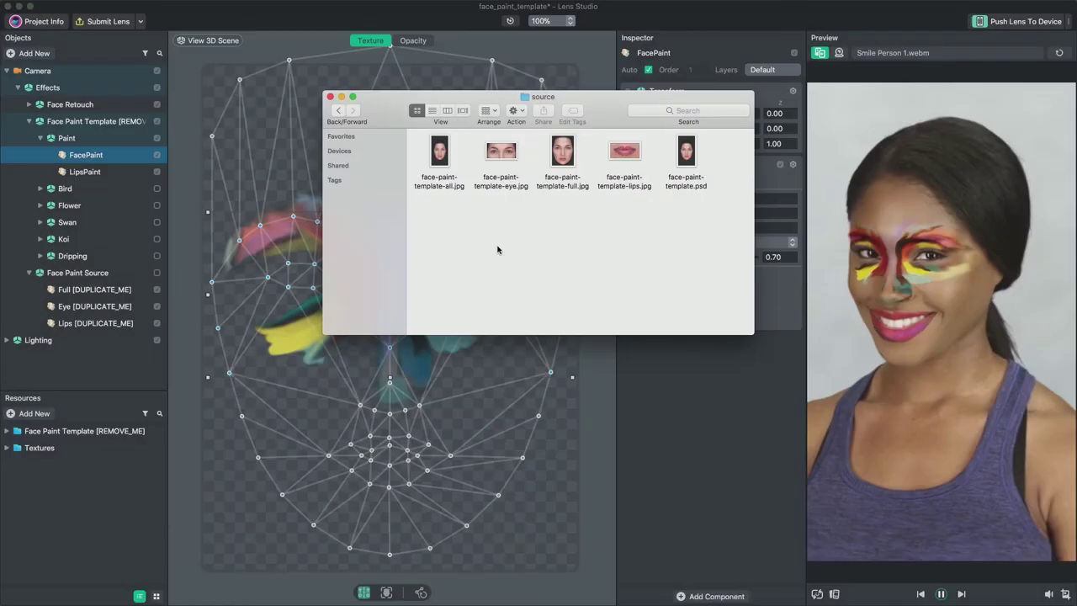
Quick Look the all, eye, full and lips face-paint-template images in the source folder
click(446, 158)
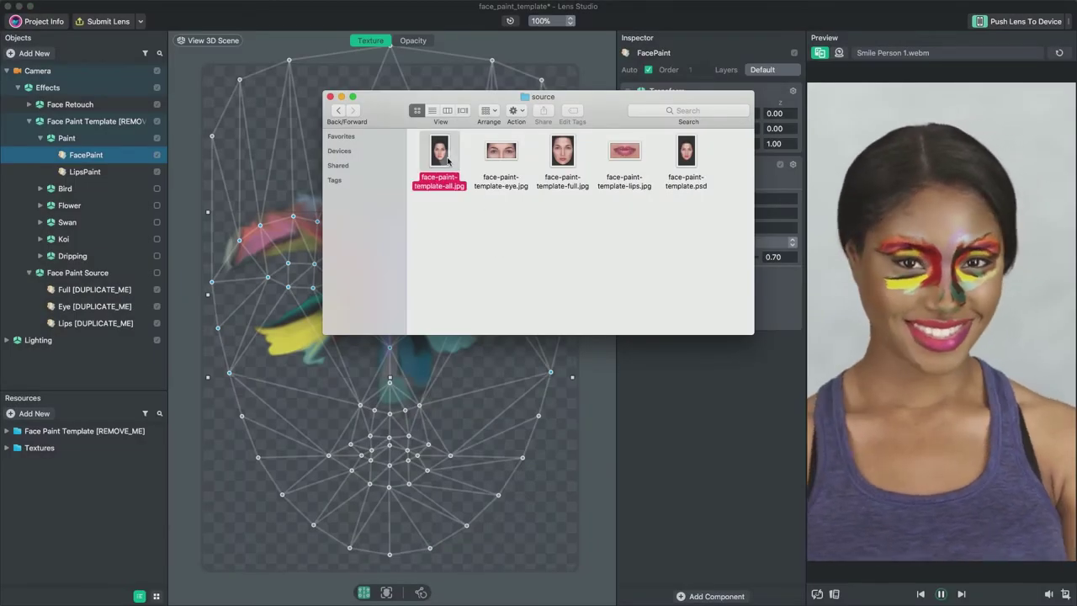
key(space)
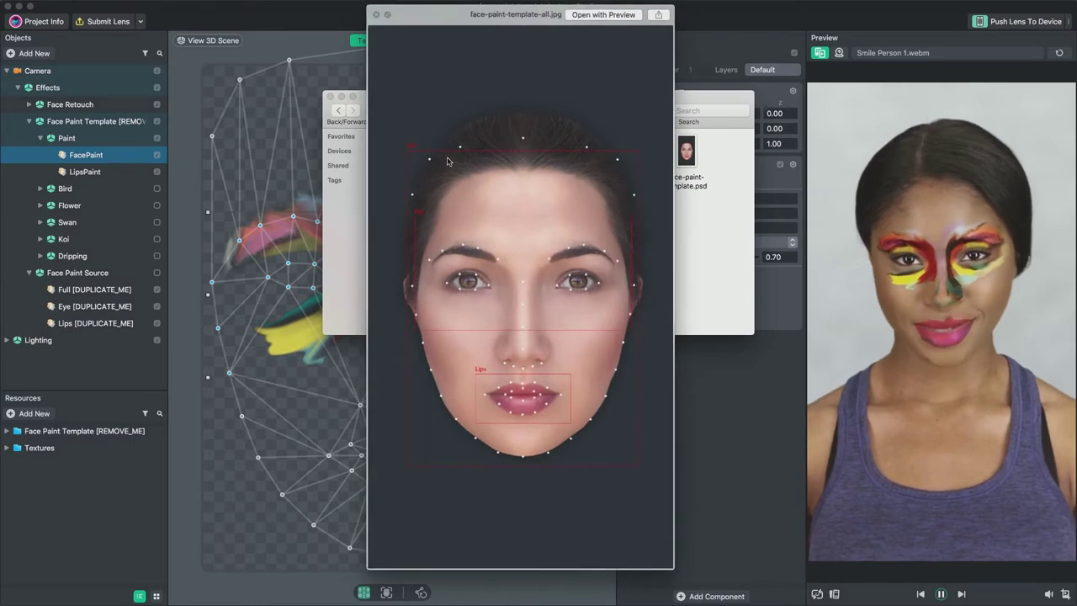
key(Right)
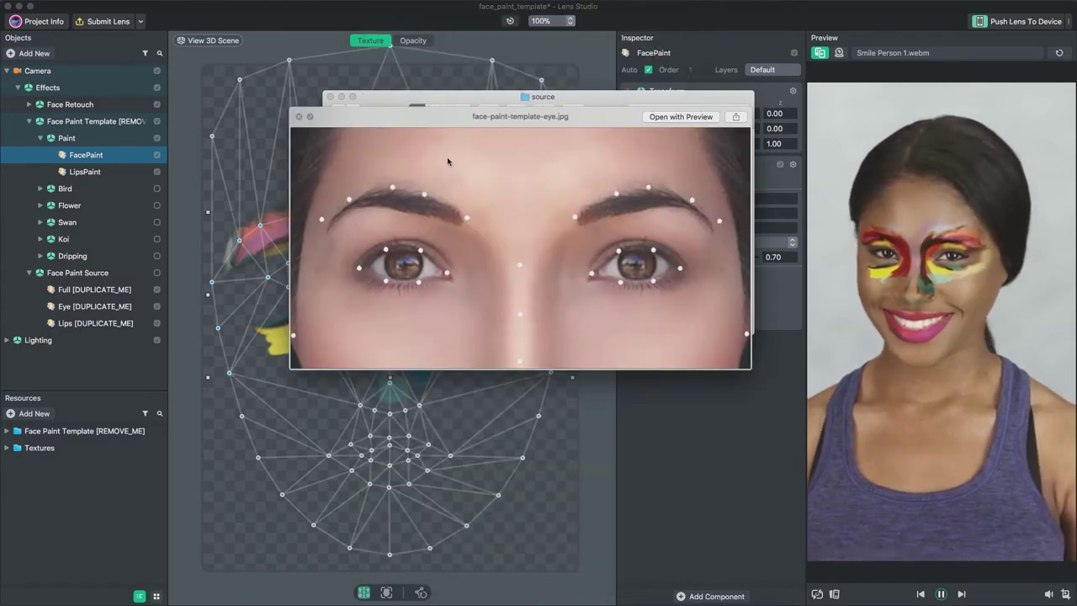
key(Right)
key(Right)
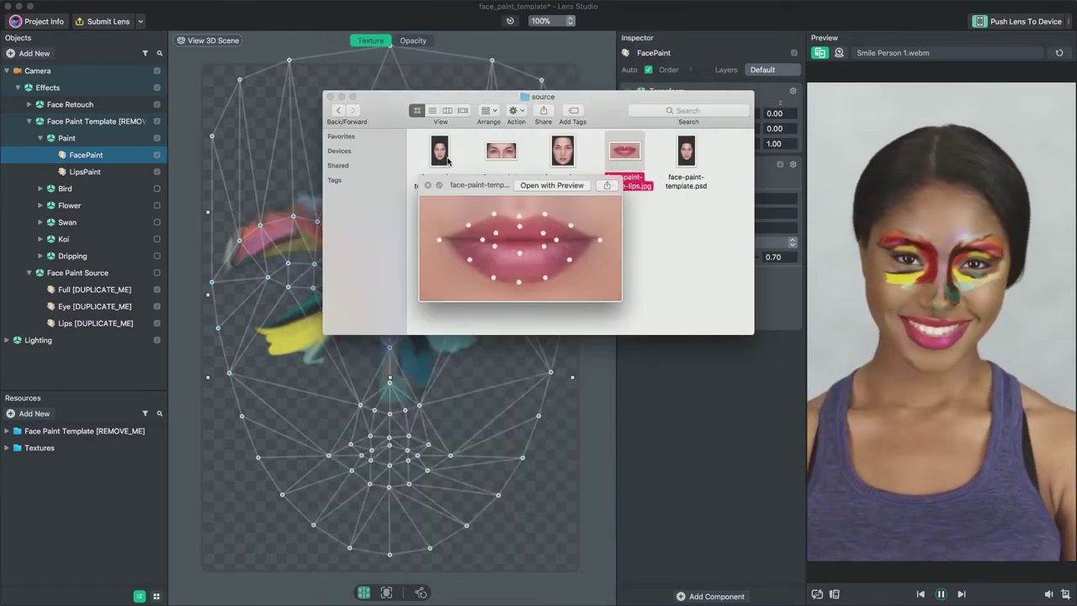
key(Right)
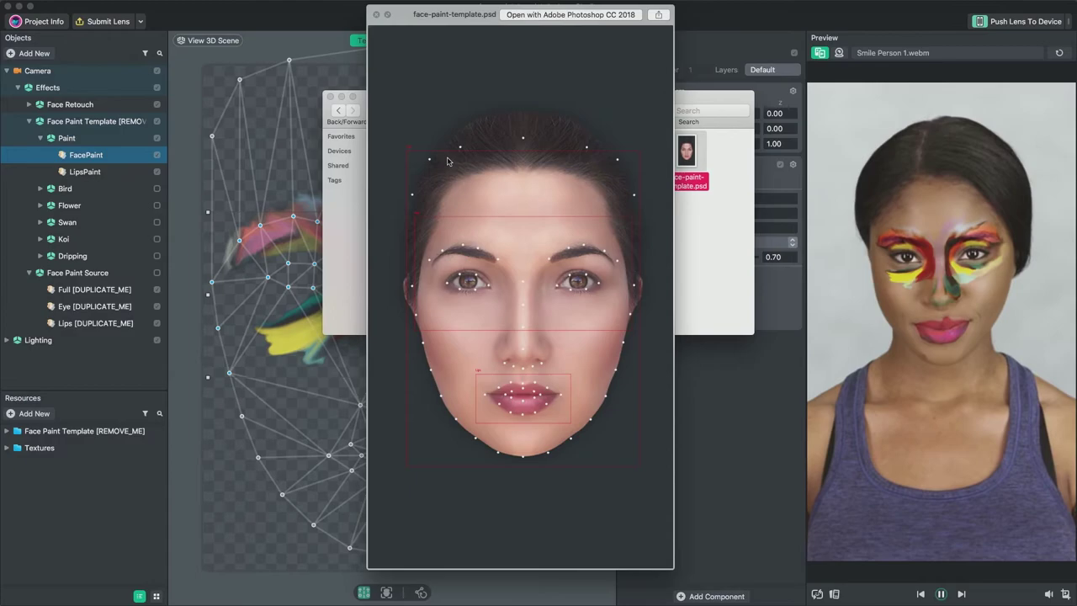
key(space)
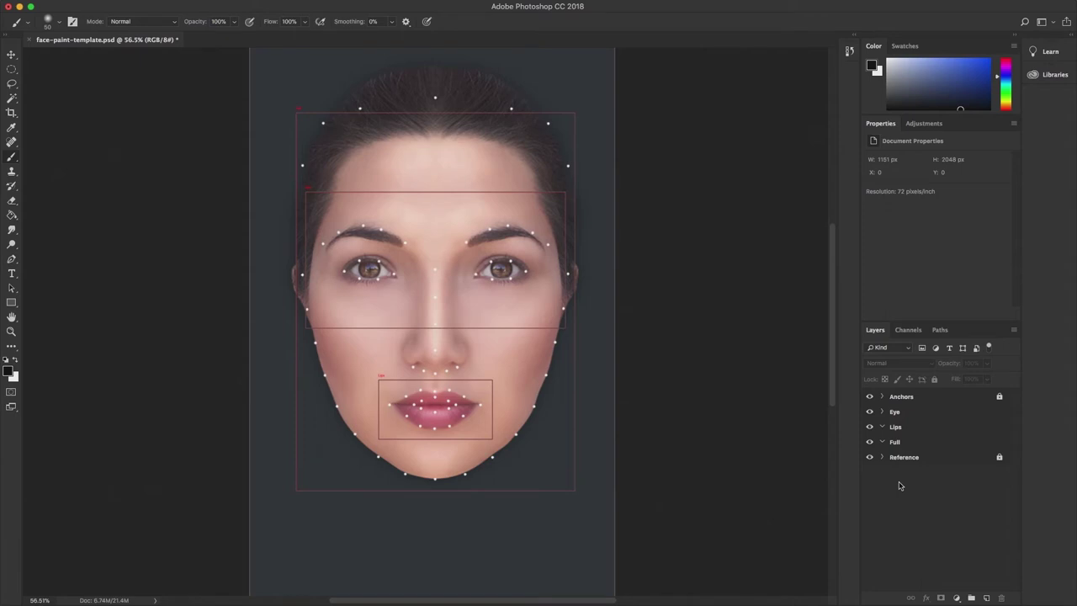
Add a new layer in the Lips group and place paint_lips.png over the lips
click(870, 397)
click(870, 397)
click(897, 428)
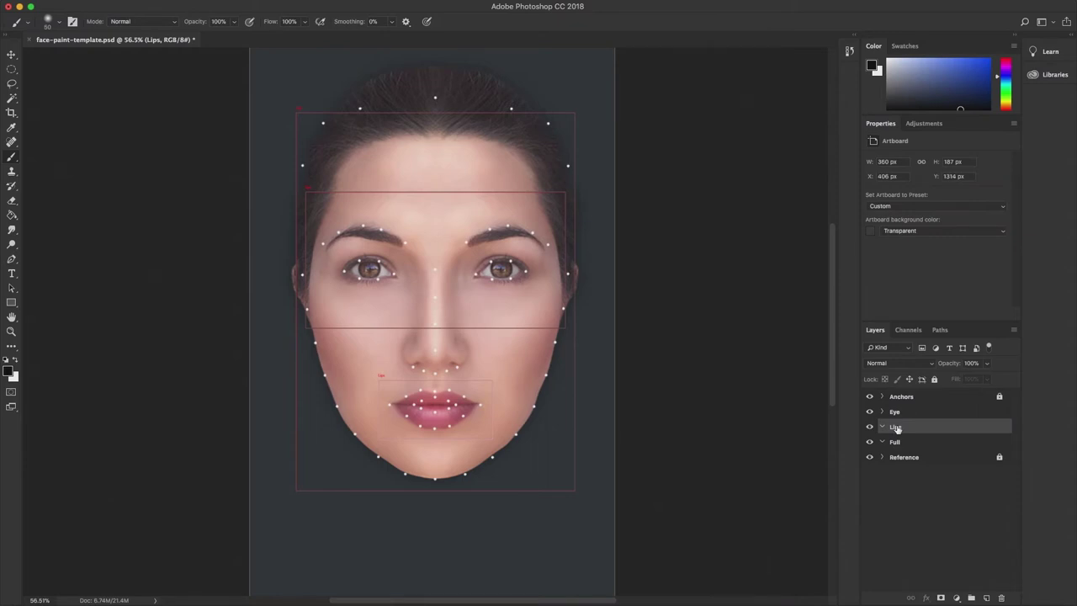
key(super+shift+n)
key(Return)
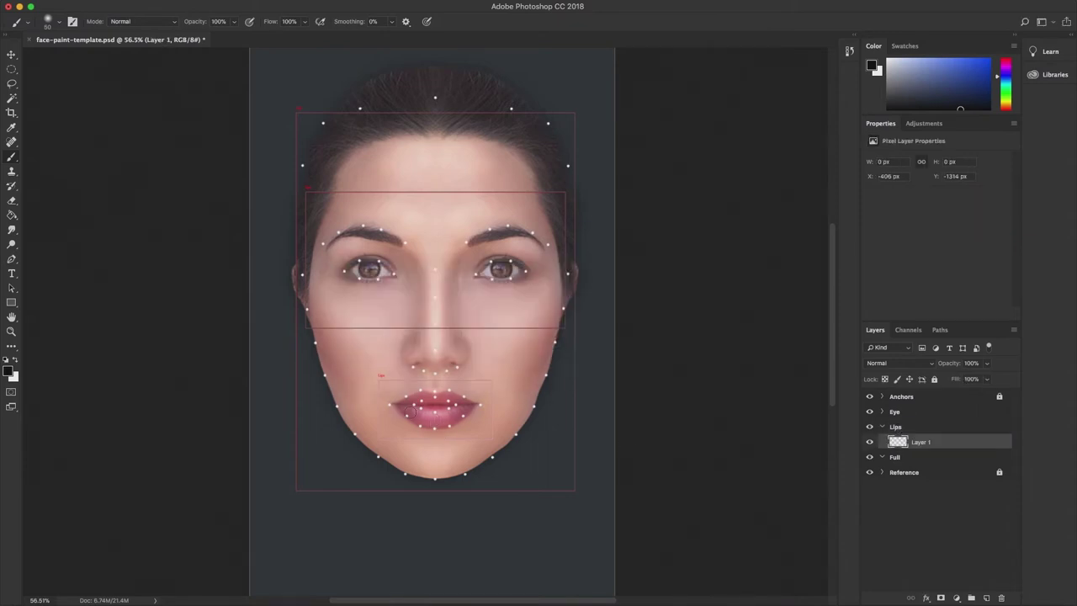
drag(412, 410, 454, 412)
key(super+z)
click(706, 187)
drag(707, 187, 476, 433)
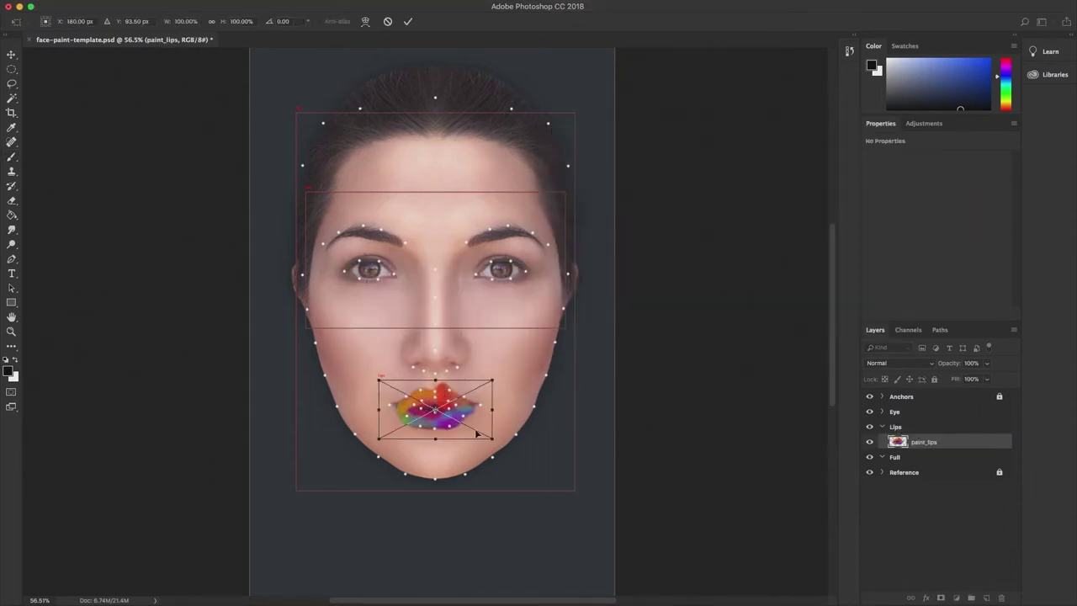
key(Return)
Add a new layer in the Full group and place the full-face paint image
click(895, 457)
key(super+shift+n)
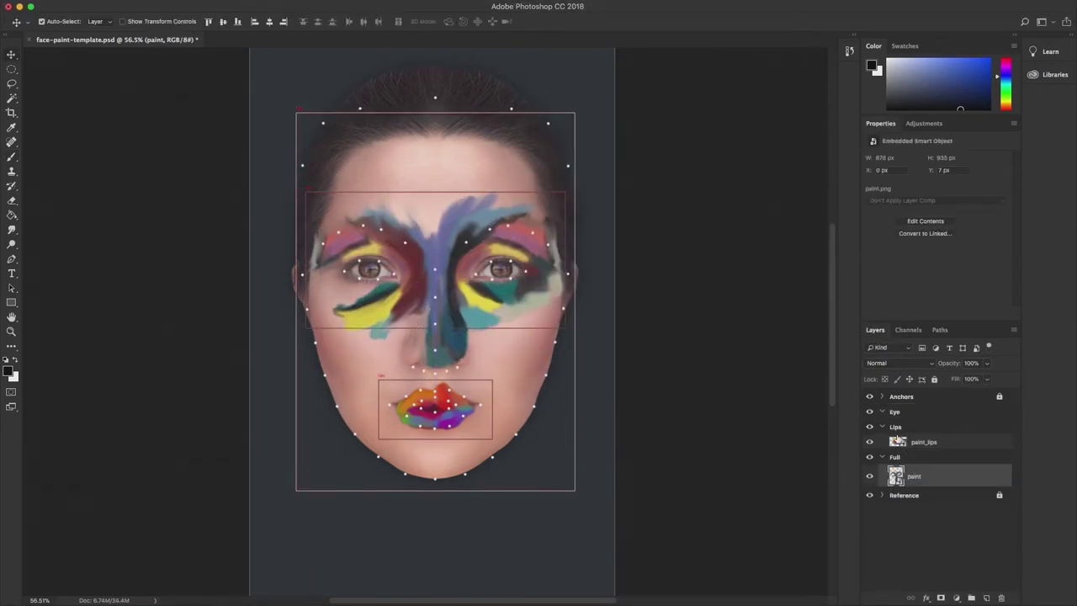
key(Return)
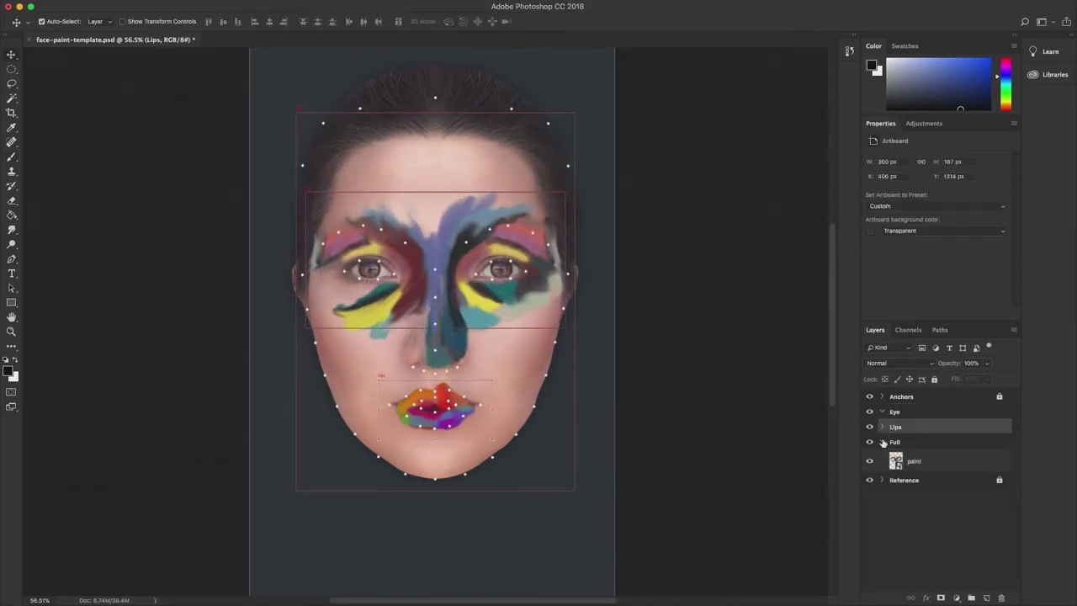
Export the artboards to PNG-24 files with the face-paint-template prefix
click(881, 442)
click(102, 7)
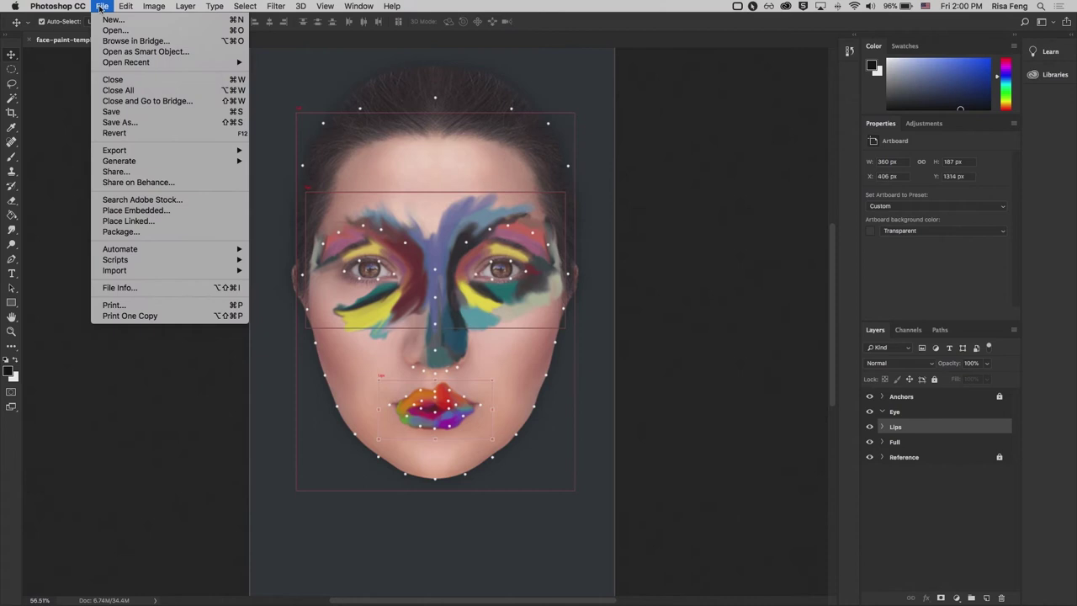
mouse_move(113, 151)
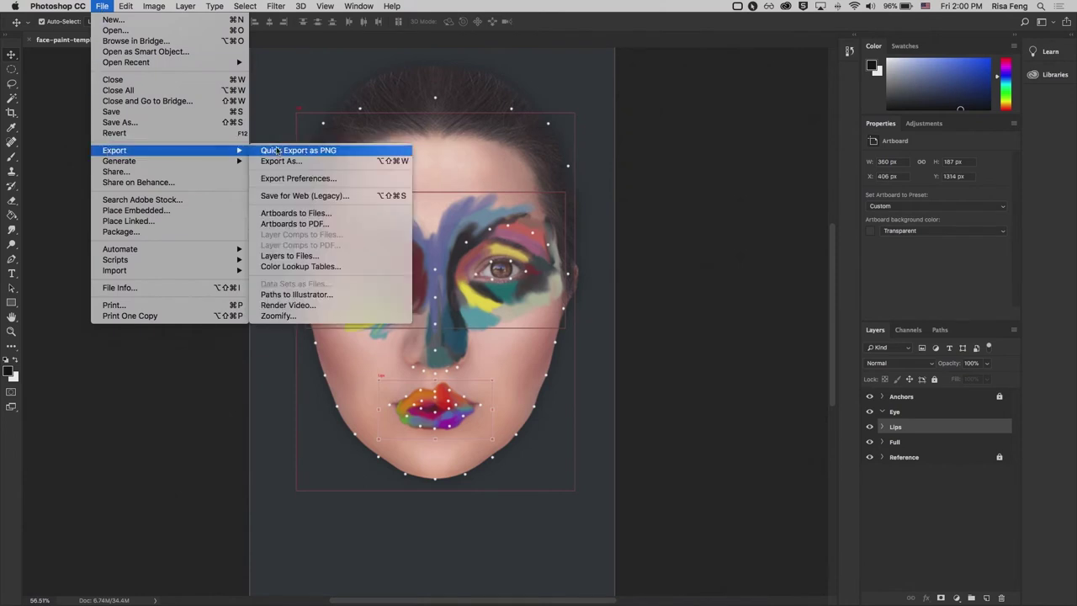
click(284, 212)
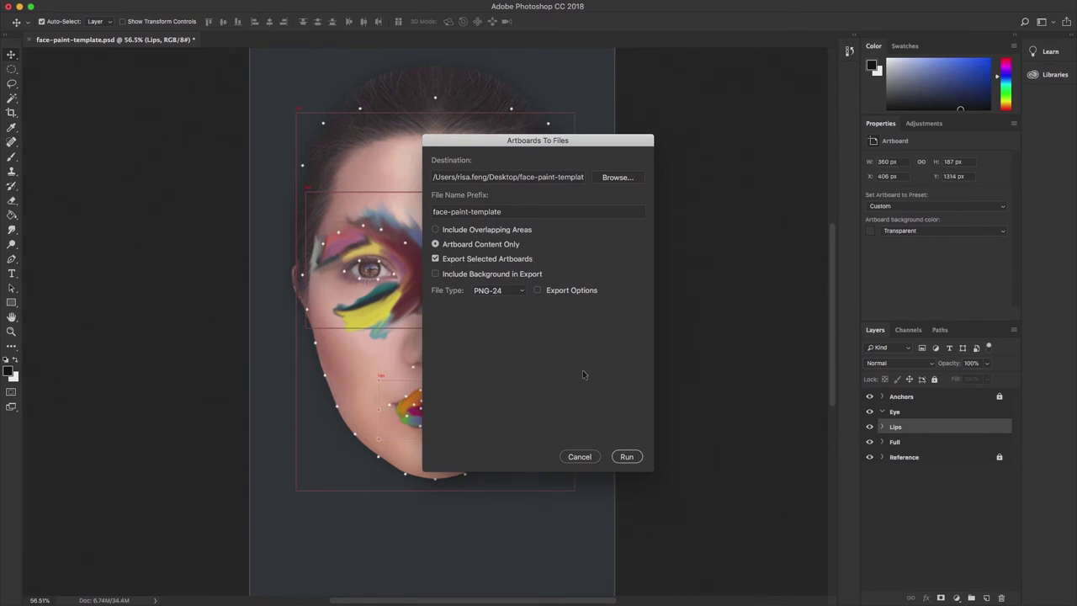
click(626, 456)
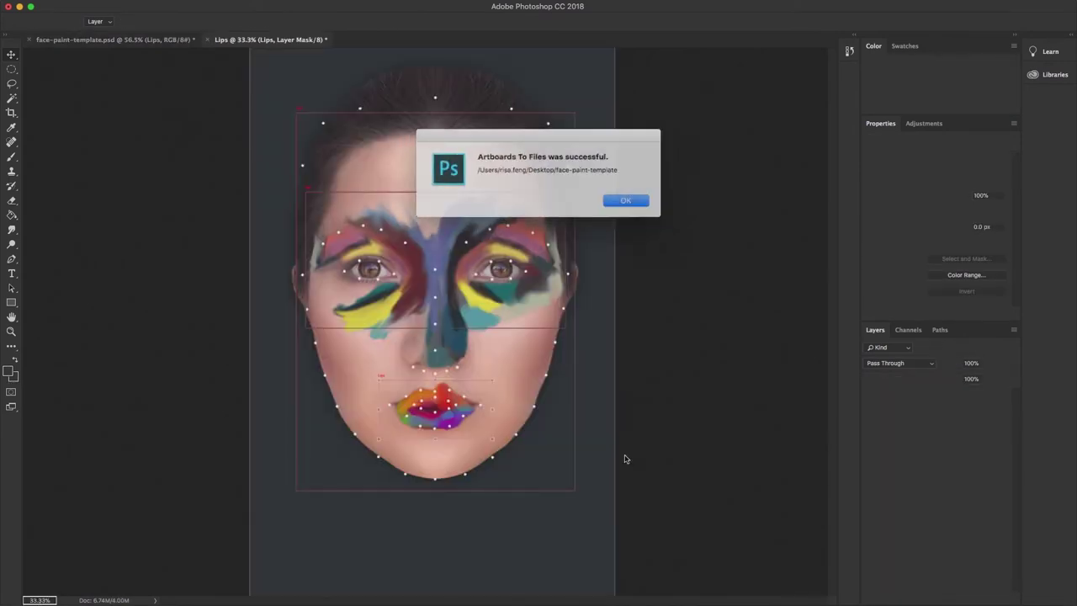
click(625, 202)
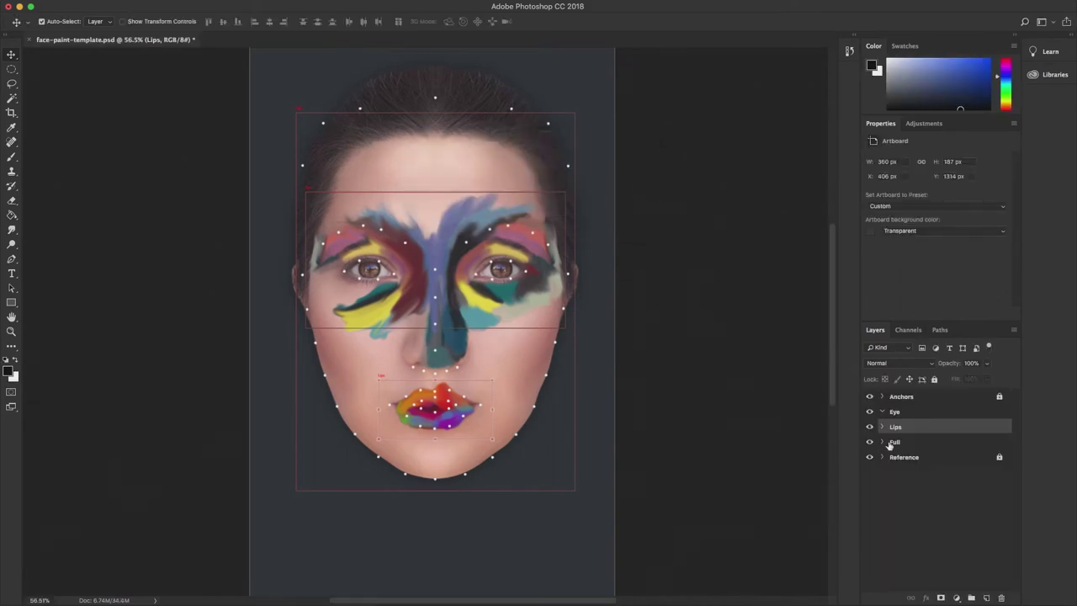
Select the Full artboard and run Artboards to Files export again
click(893, 442)
click(102, 6)
mouse_move(118, 149)
click(296, 214)
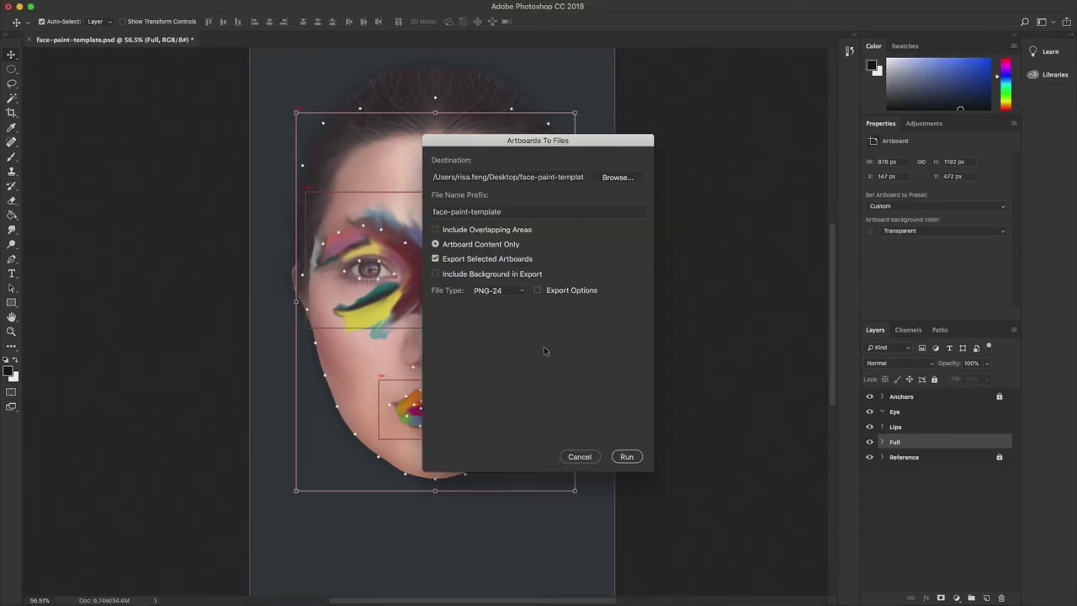
click(626, 454)
key(Return)
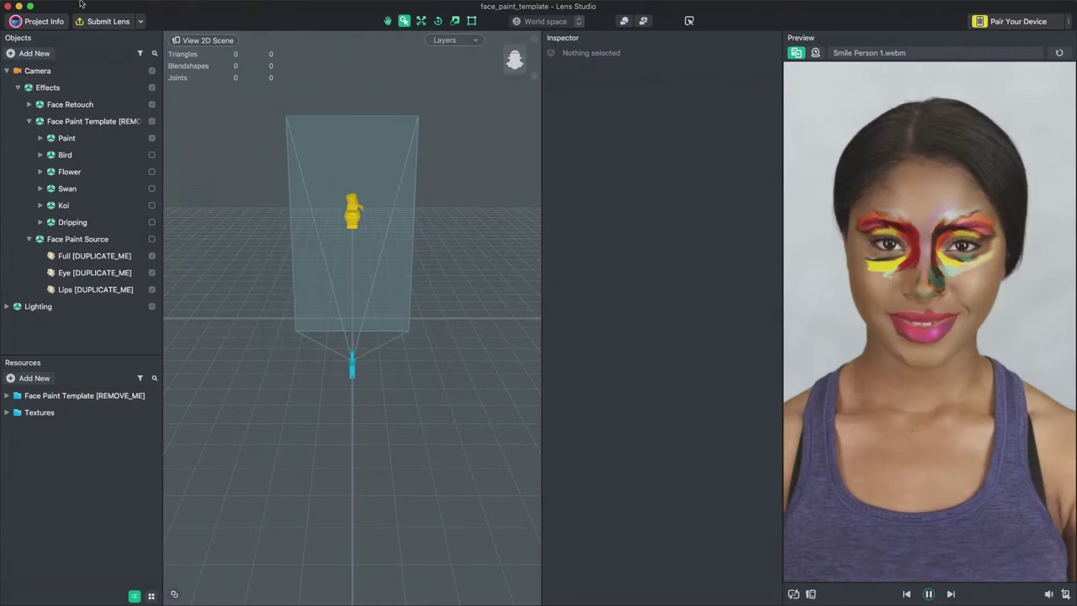
Remove the Face Paint Template object from the scene and delete its resource
click(29, 122)
click(50, 122)
right_click(52, 125)
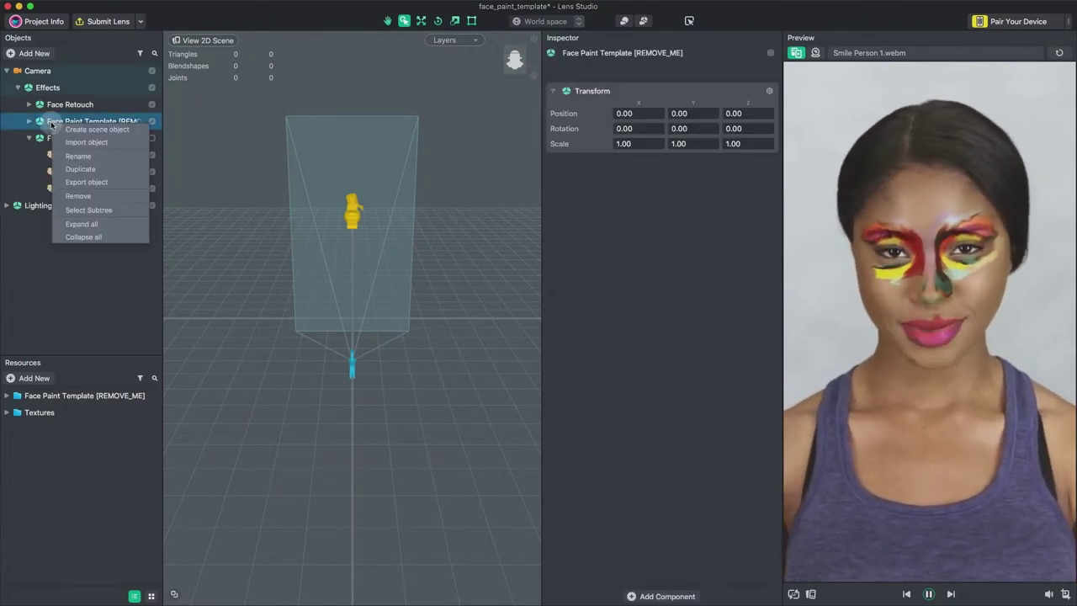
click(70, 196)
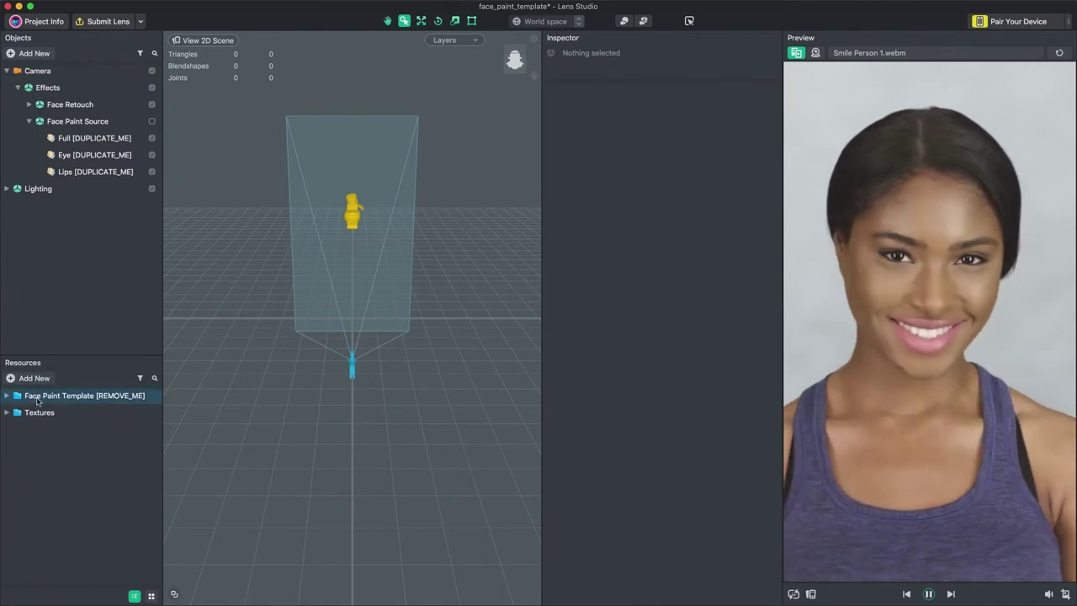
click(34, 400)
right_click(38, 400)
click(47, 444)
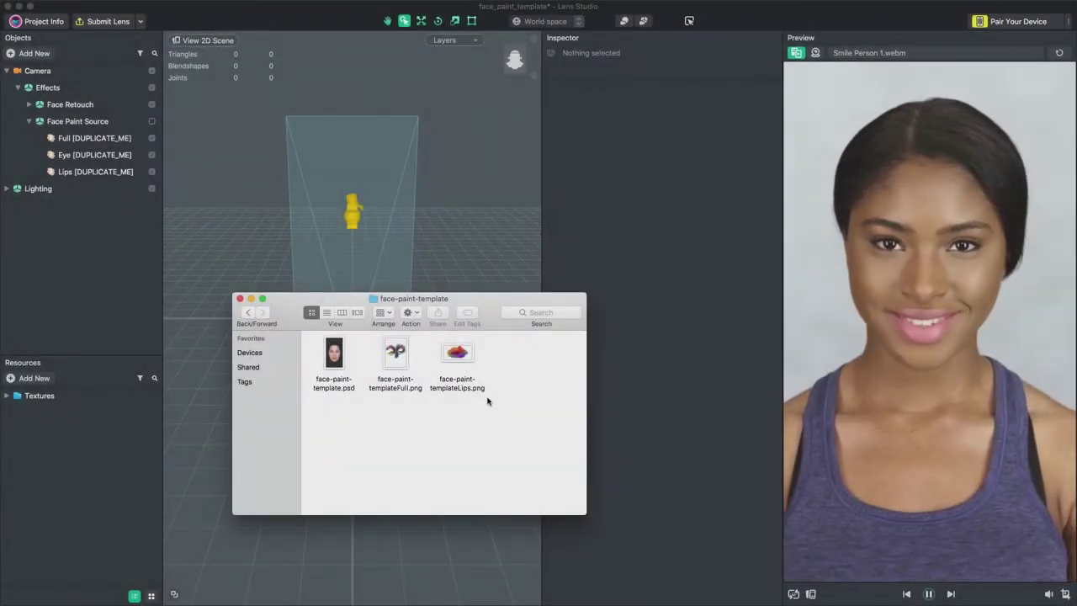
Import the face-paint-templateFull and face-paint-templateLips PNGs and show Resources as thumbnails
mouse_move(488, 402)
mouse_down()
mouse_move(370, 335)
mouse_move(56, 458)
mouse_up()
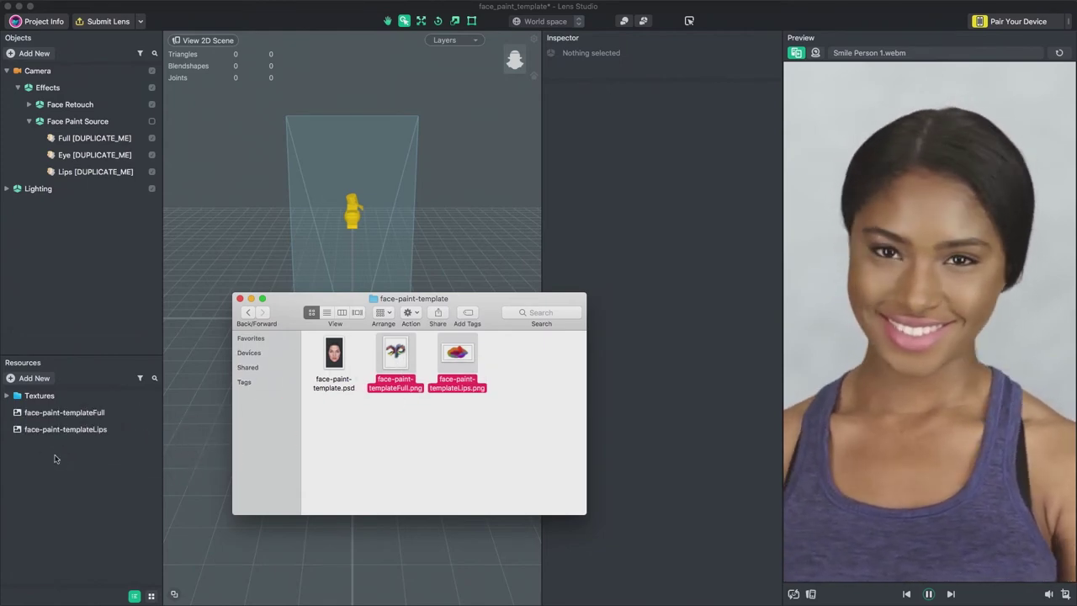
click(111, 522)
click(152, 595)
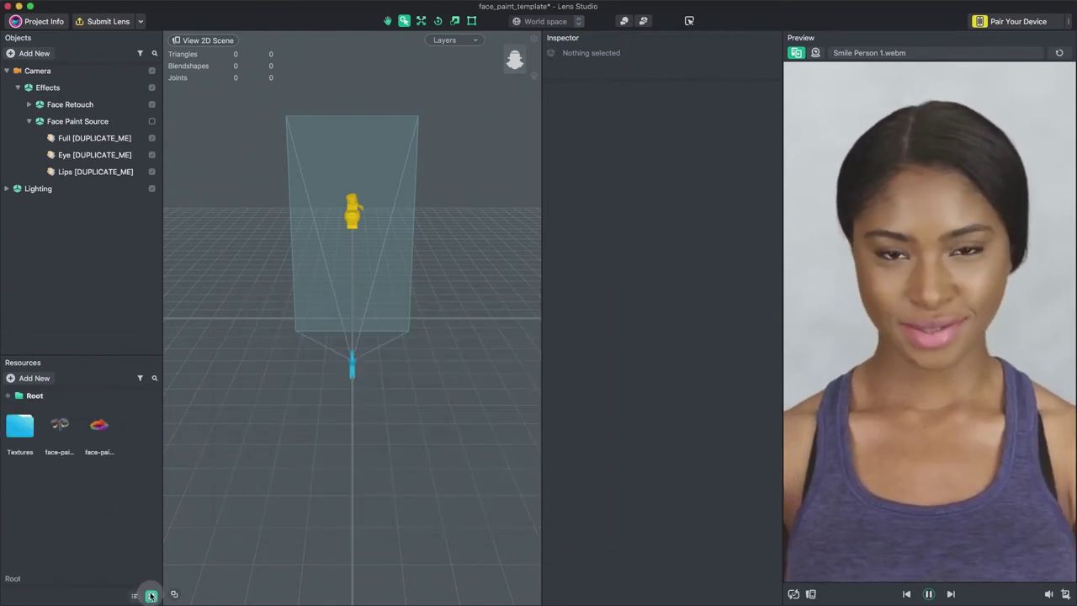
Duplicate Full [DUPLICATE_ME], move the copy under Effects, and give it the face-paint-templateFull texture
click(126, 138)
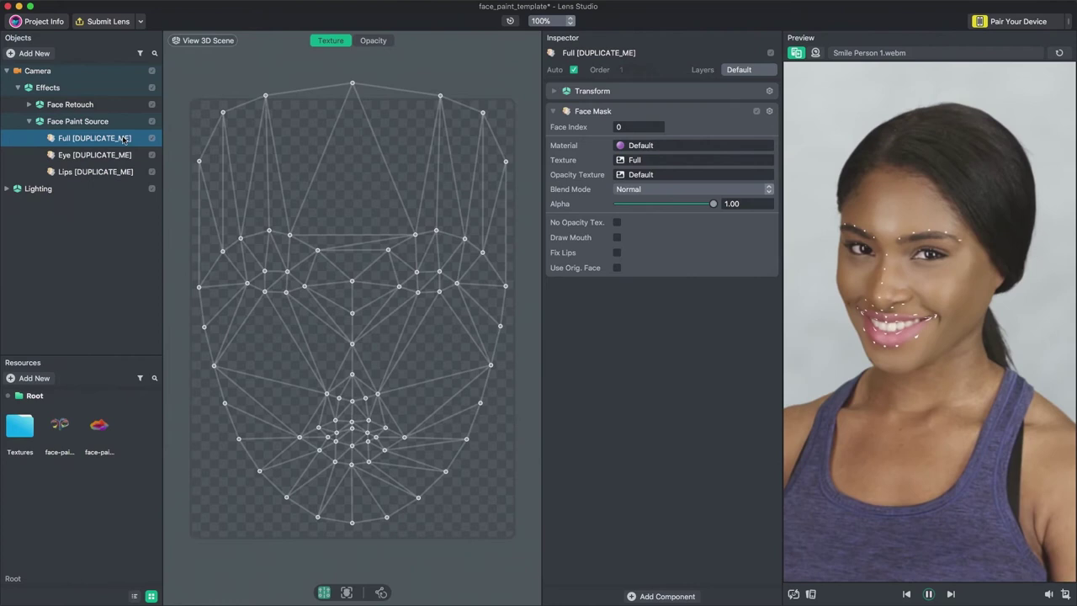
right_click(84, 140)
click(95, 183)
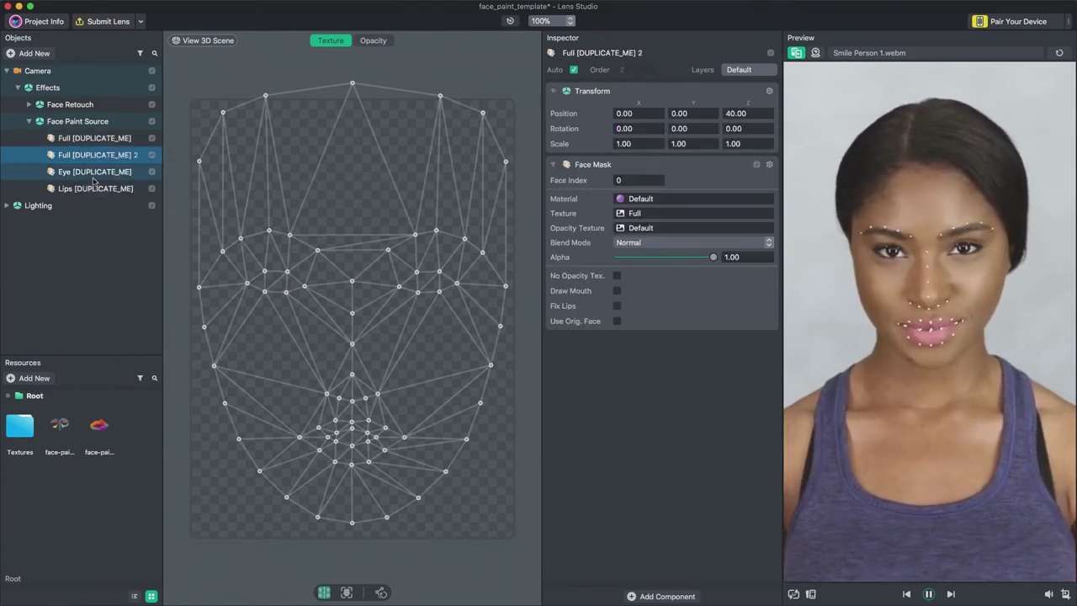
drag(92, 156, 81, 118)
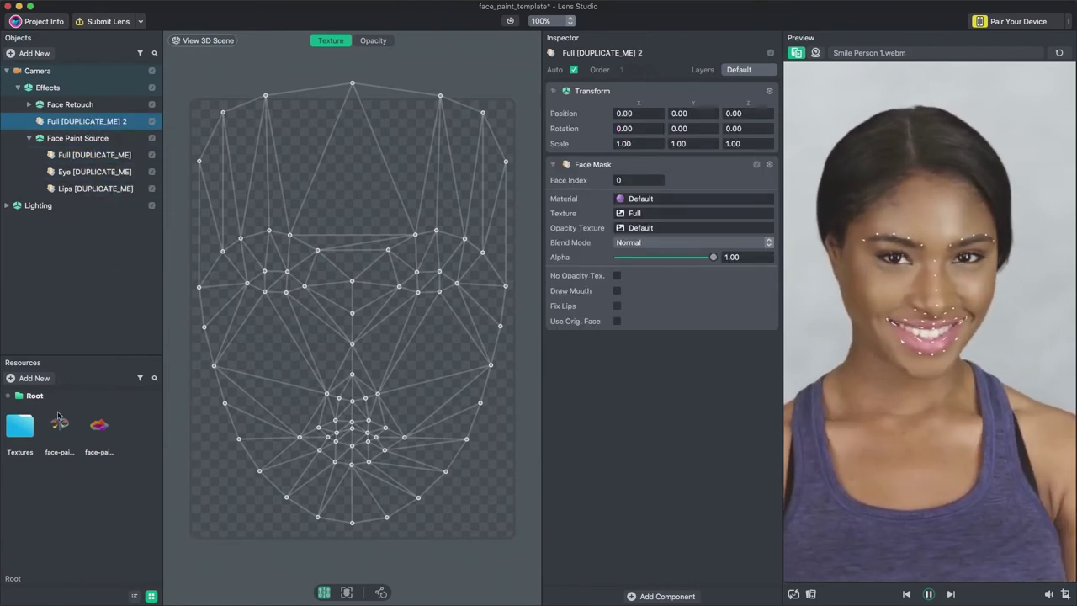
mouse_move(59, 416)
mouse_down()
mouse_move(589, 115)
mouse_move(635, 217)
mouse_up()
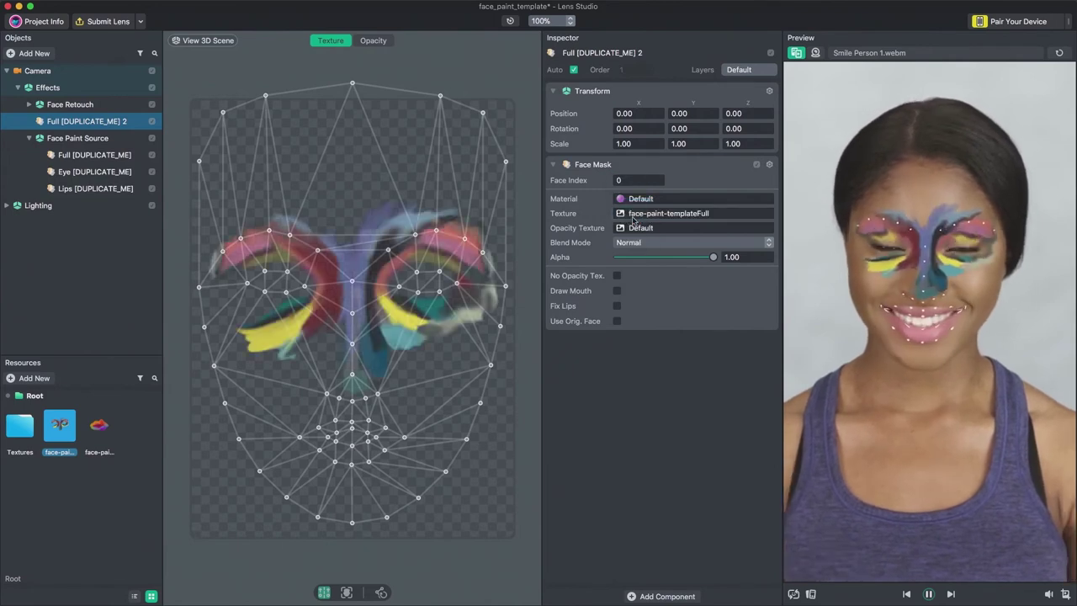
Add a new Face Mask and apply the face-paint-templateLips texture to it
click(82, 230)
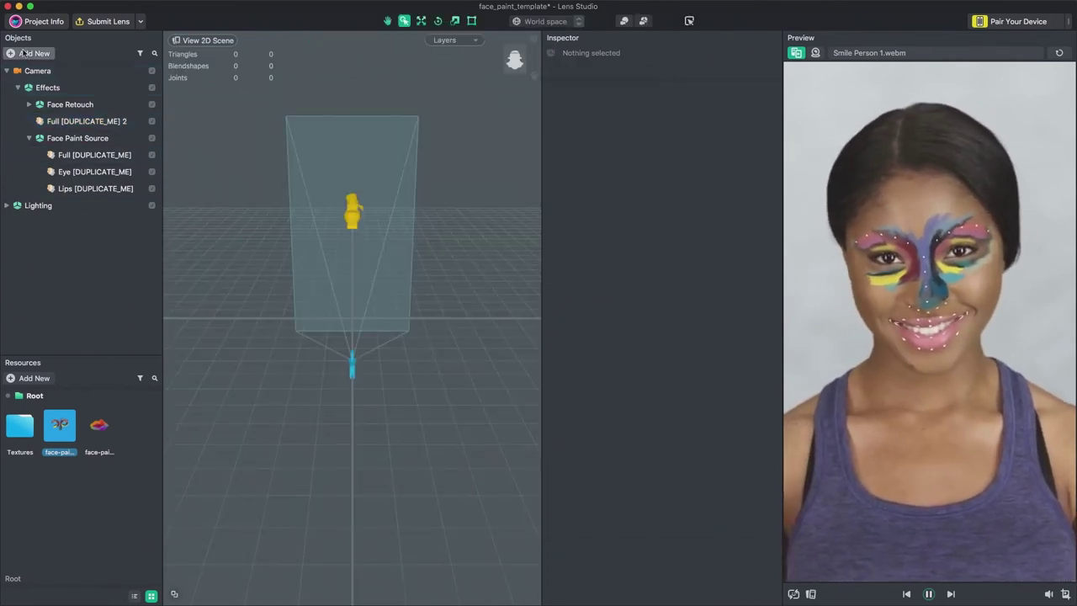
click(25, 53)
click(92, 77)
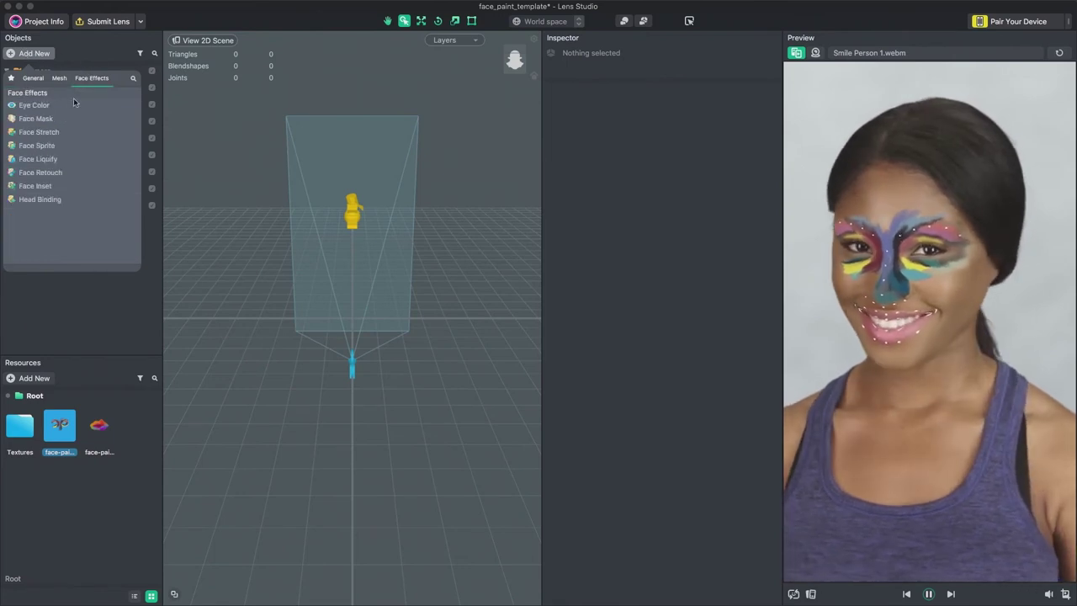
click(50, 119)
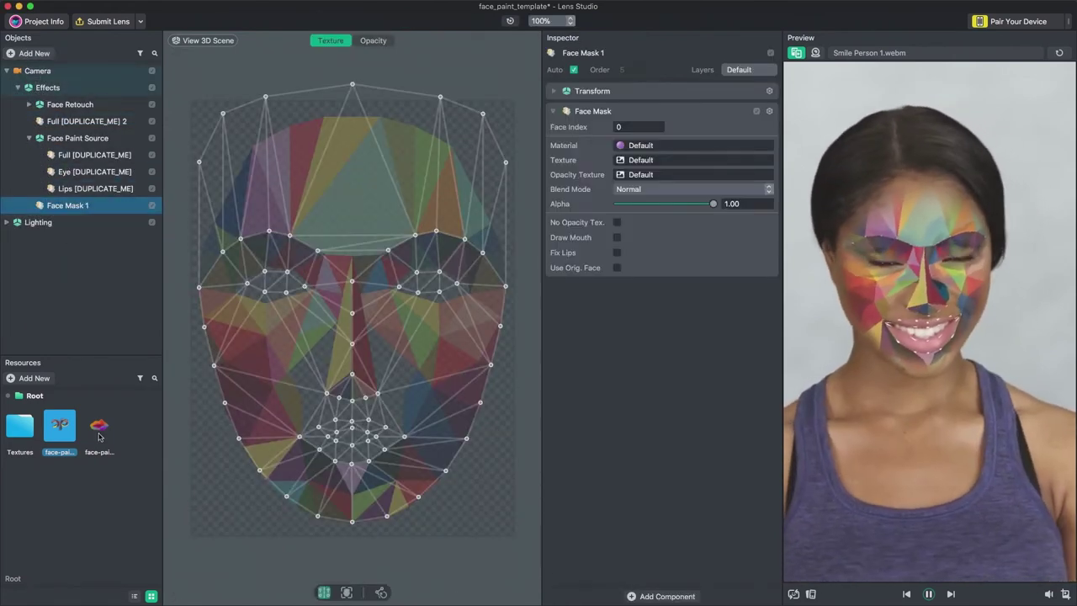
mouse_move(99, 436)
mouse_down()
mouse_move(467, 244)
mouse_move(632, 176)
mouse_move(631, 159)
mouse_up()
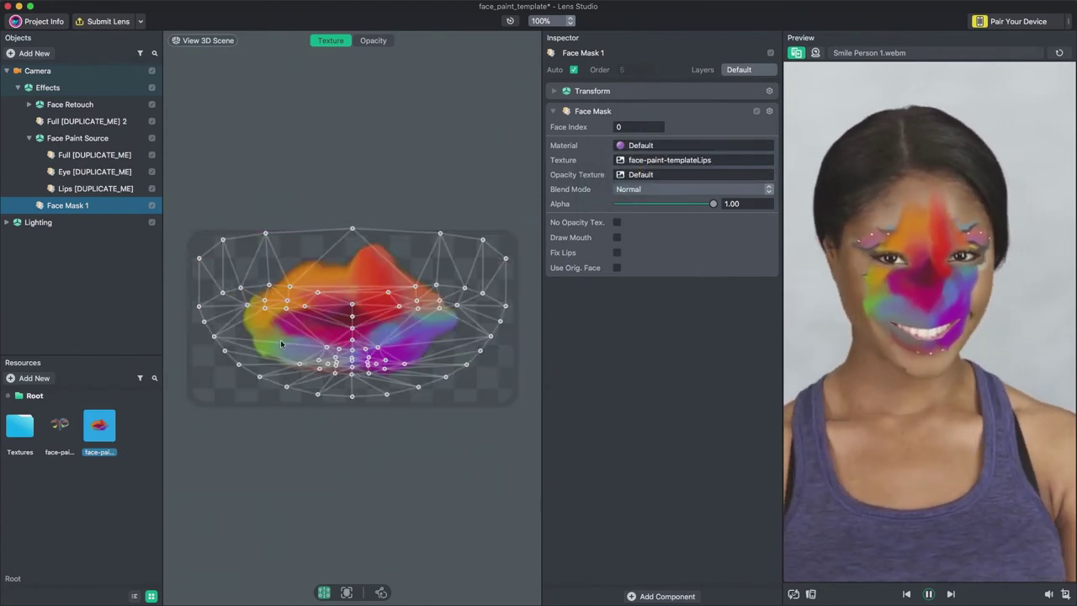
Stretch the upper mask mesh points upward, then deselect them
drag(225, 200, 508, 363)
drag(388, 289, 384, 226)
click(322, 444)
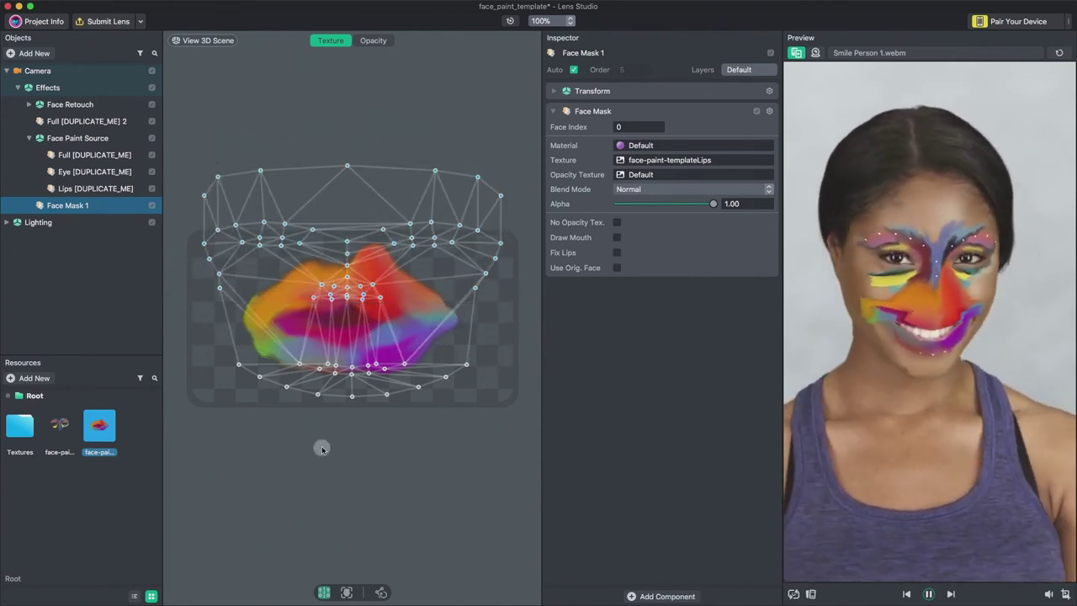
Duplicate Lips [DUPLICATE_ME] under Full [DUPLICATE_ME] 2, disable Face Paint Source, and apply the Lips texture
click(97, 188)
right_click(101, 192)
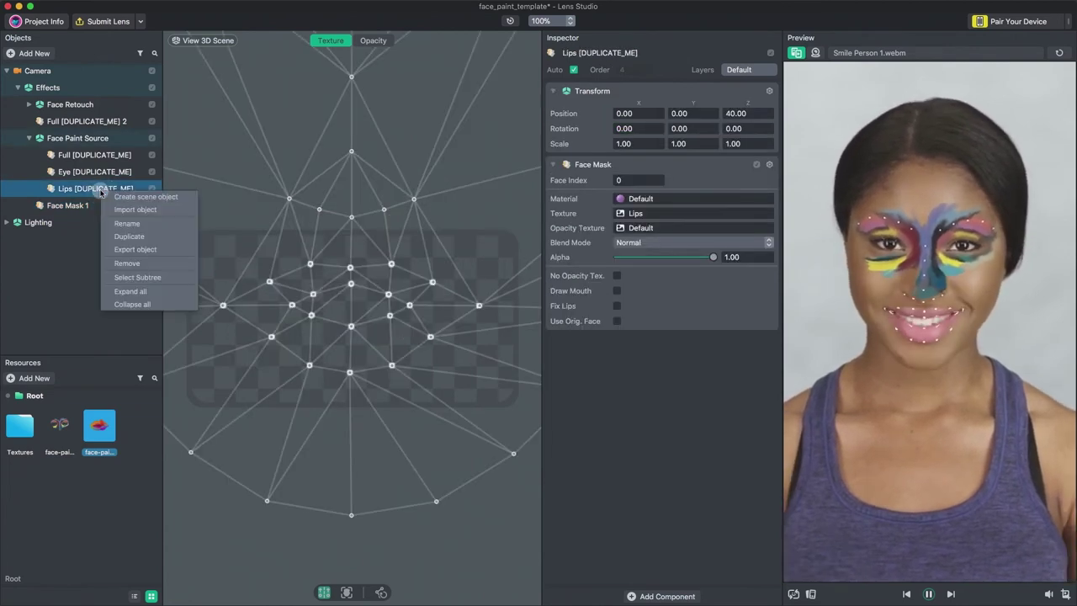
click(126, 236)
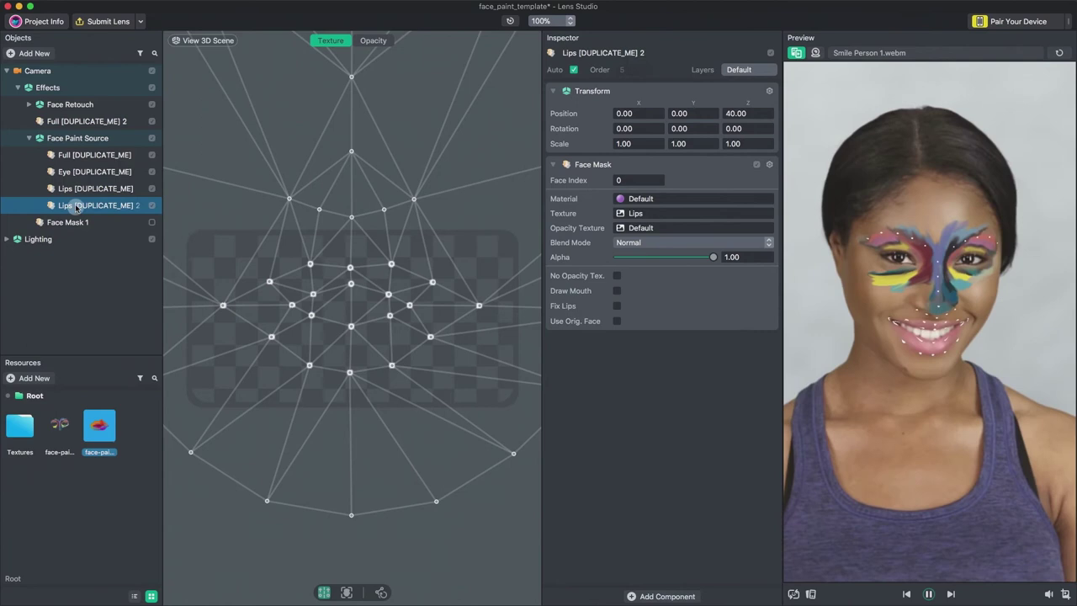
drag(74, 206, 69, 132)
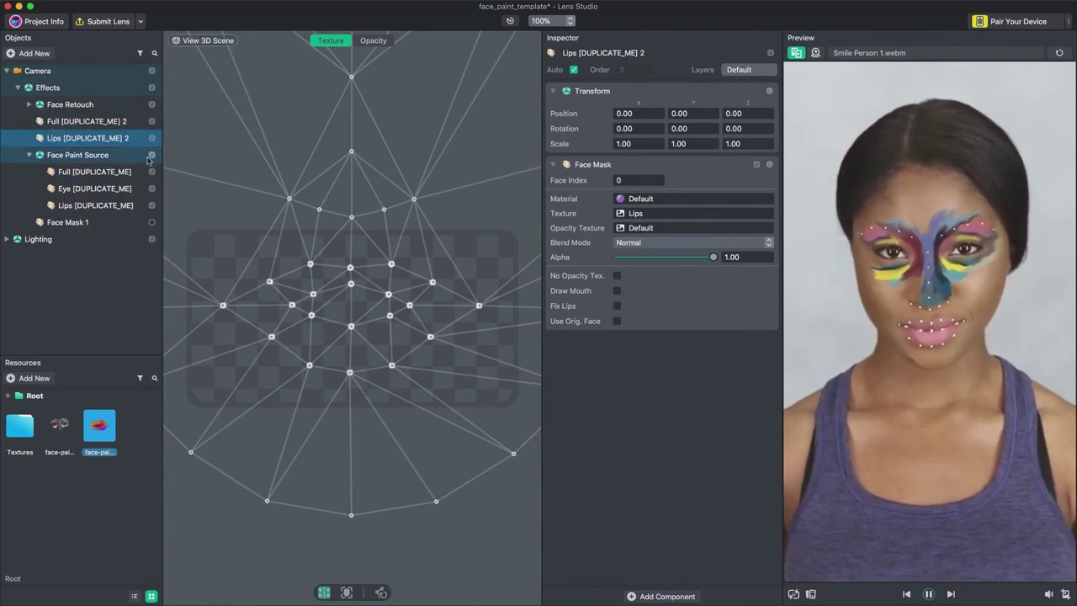
click(152, 157)
mouse_move(94, 435)
mouse_down()
mouse_move(355, 302)
mouse_move(675, 195)
mouse_move(665, 215)
mouse_up()
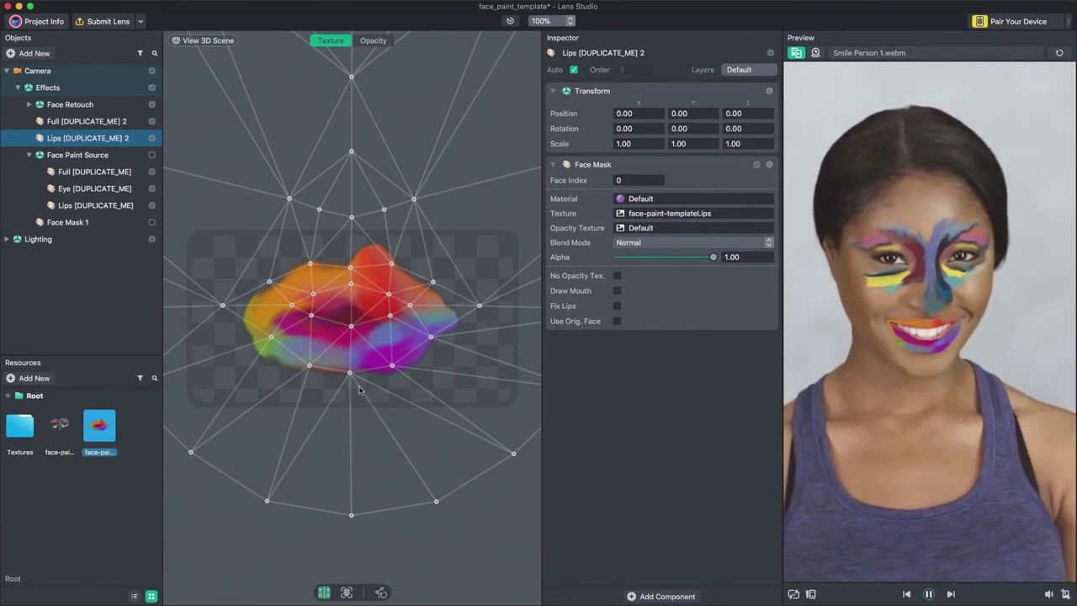
scroll(359, 389, down, 3)
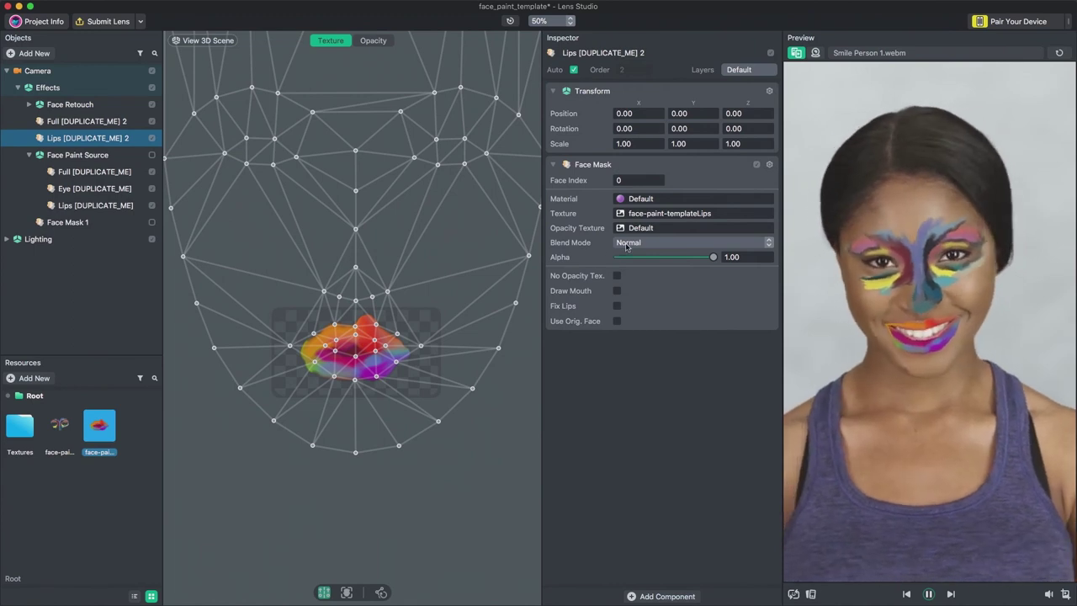
click(627, 244)
click(626, 233)
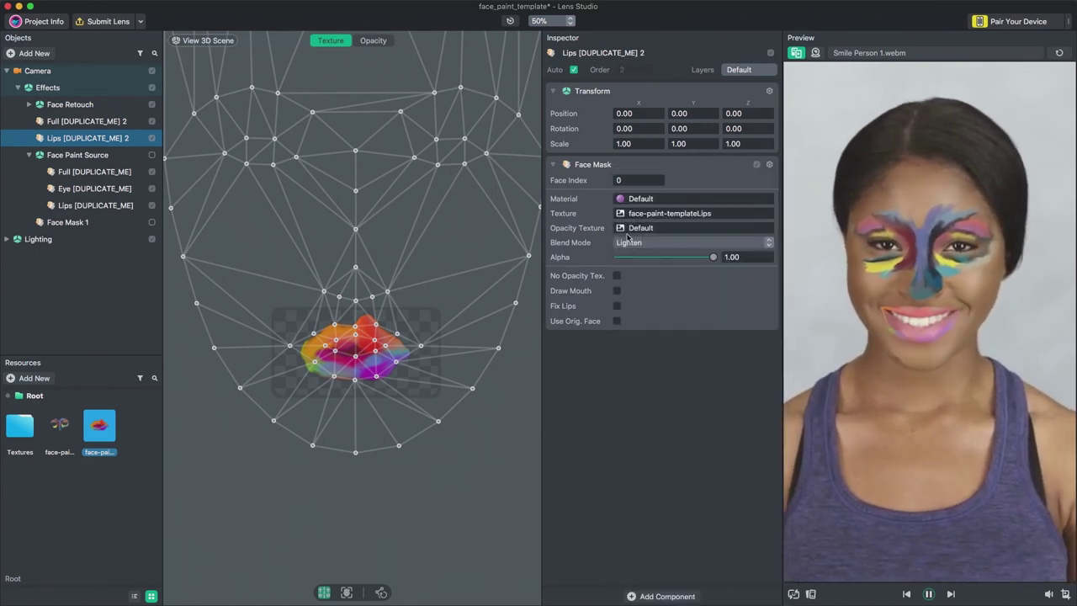
click(623, 244)
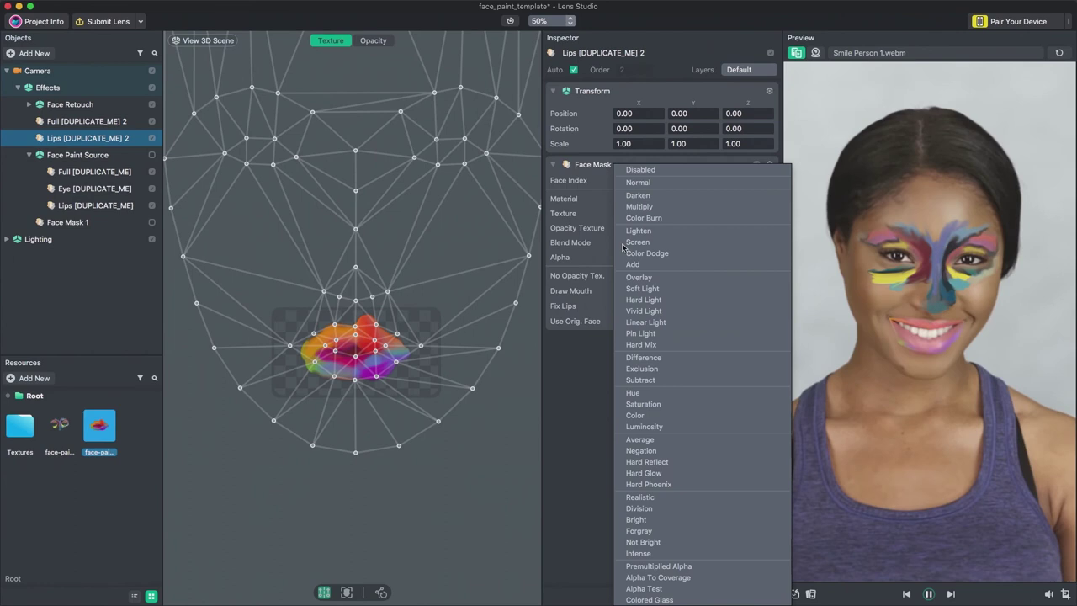
click(624, 243)
click(624, 244)
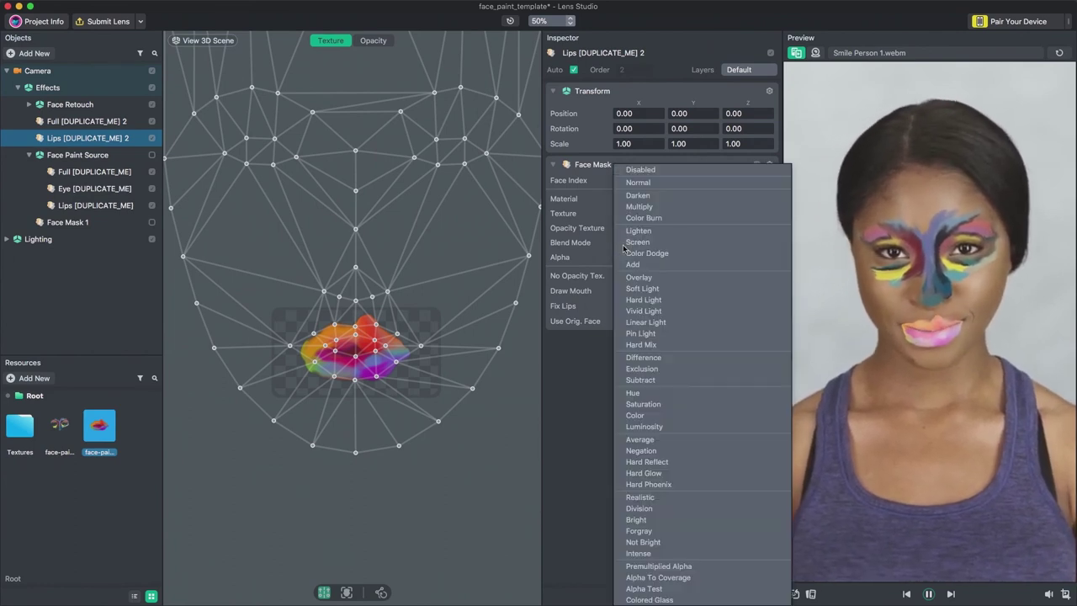
click(624, 355)
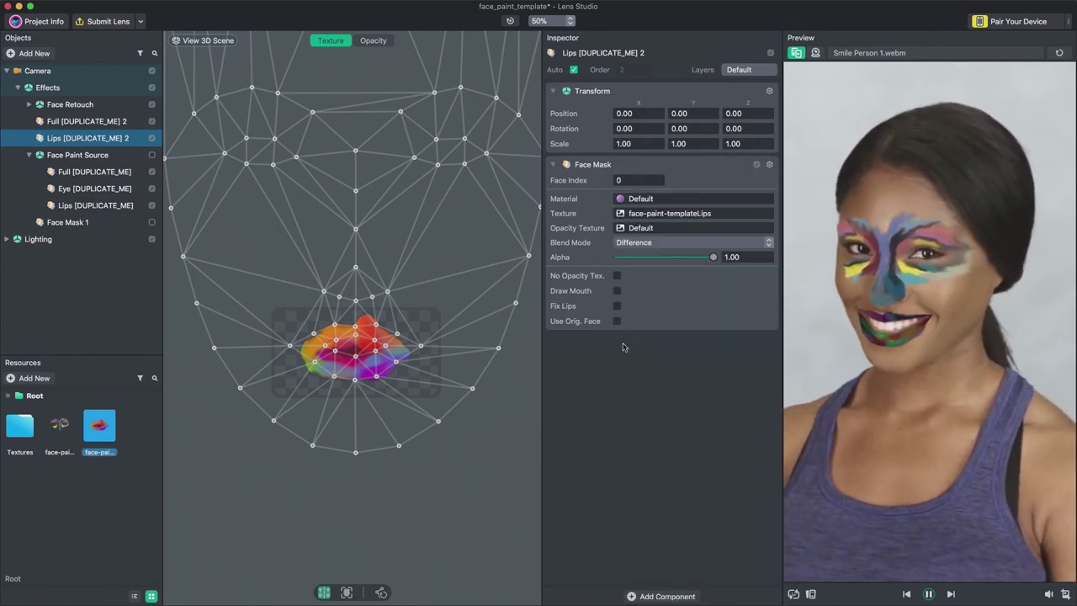
click(628, 244)
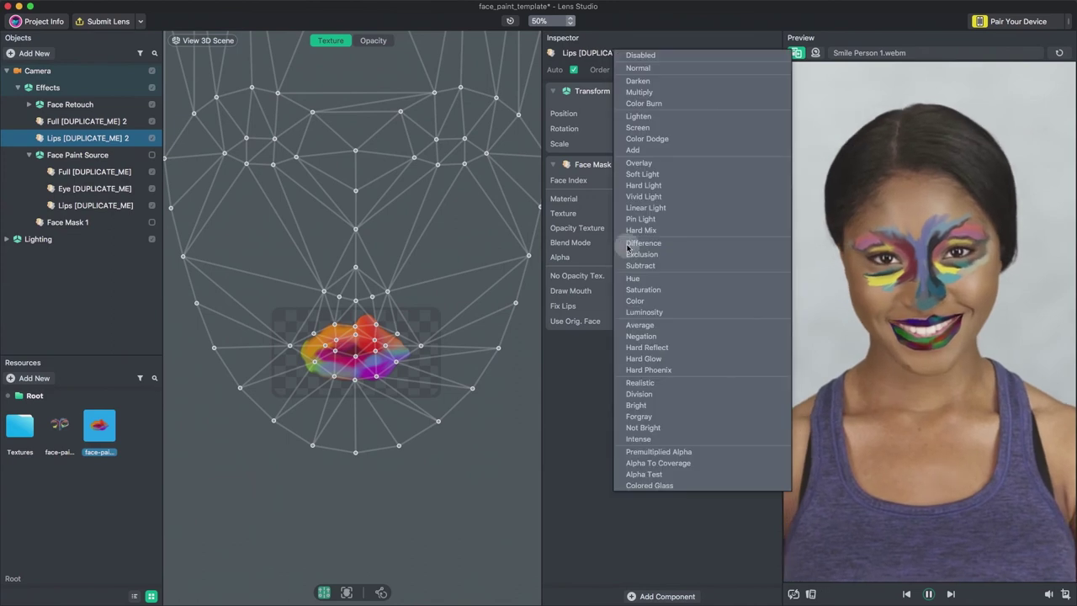
click(630, 67)
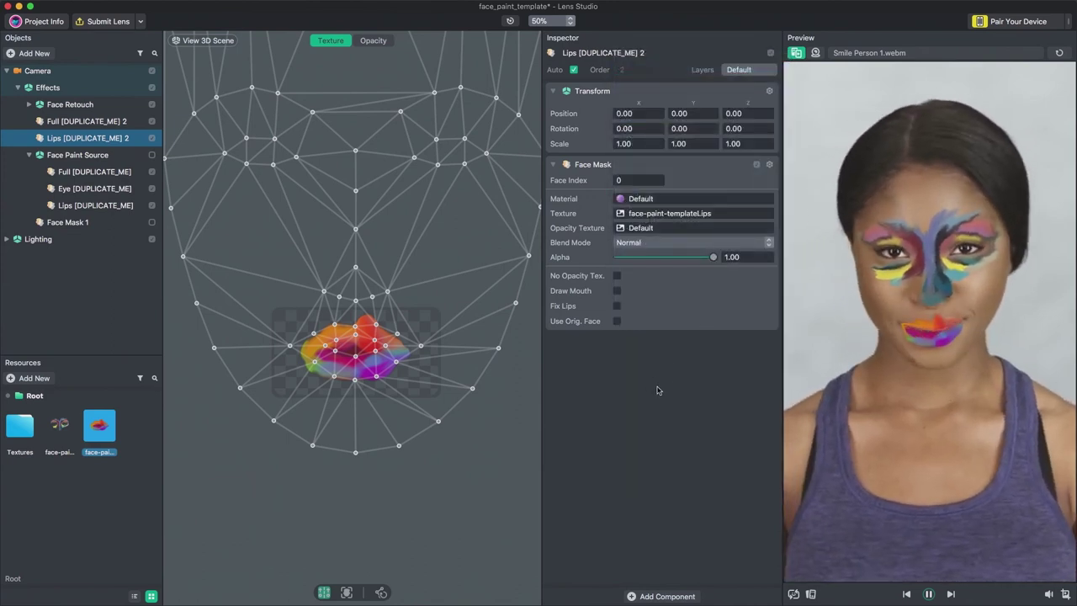
Open Pair Your Device to display the Snapcode for scanning with Snapchat
click(1002, 23)
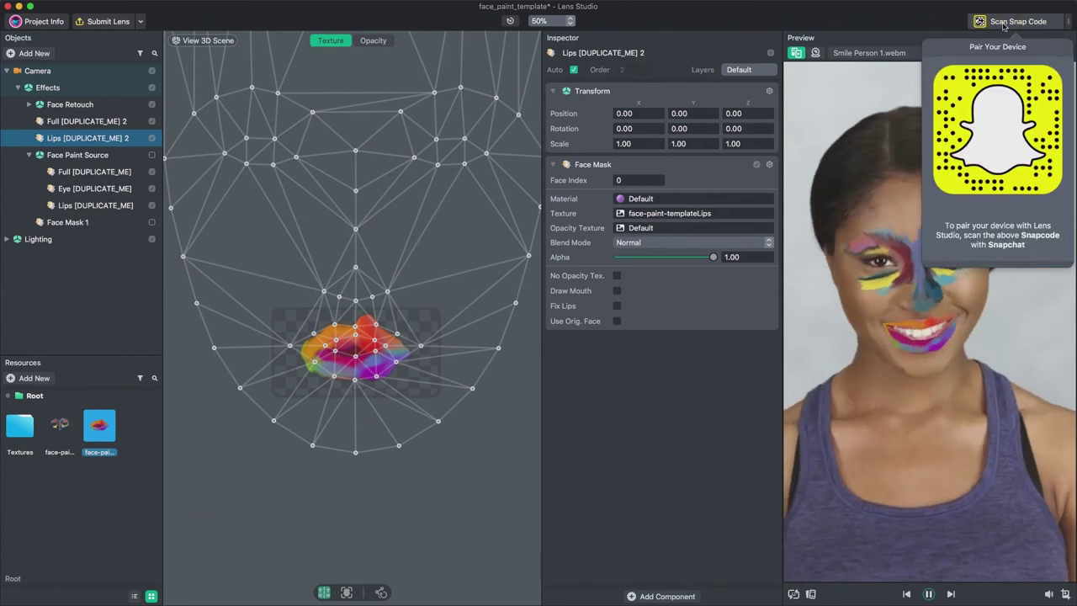